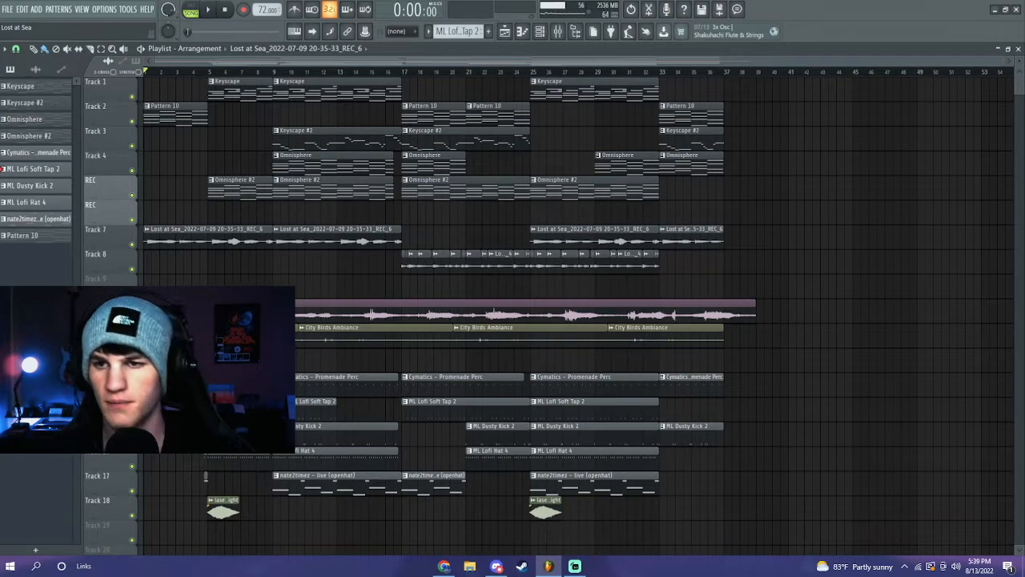
- Select the clips across all playlist tracks, then open Pattern 10's Keyscape chords in the piano roll
left_click_drag(767, 268, 130, 61)
left_click_drag(806, 348, 160, 277)
left_click_drag(761, 519, 144, 374)
double_click(180, 117)
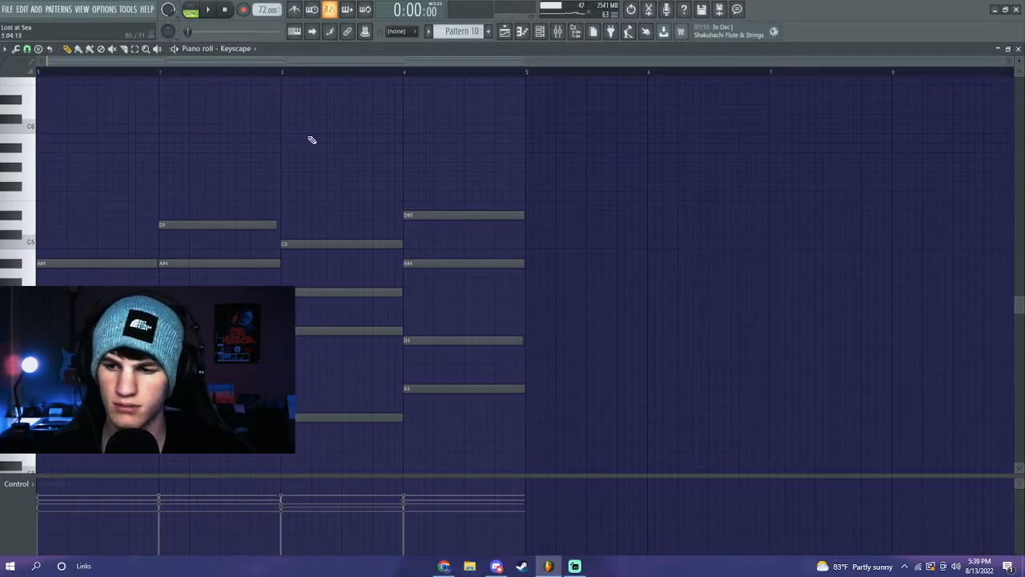
key("space")
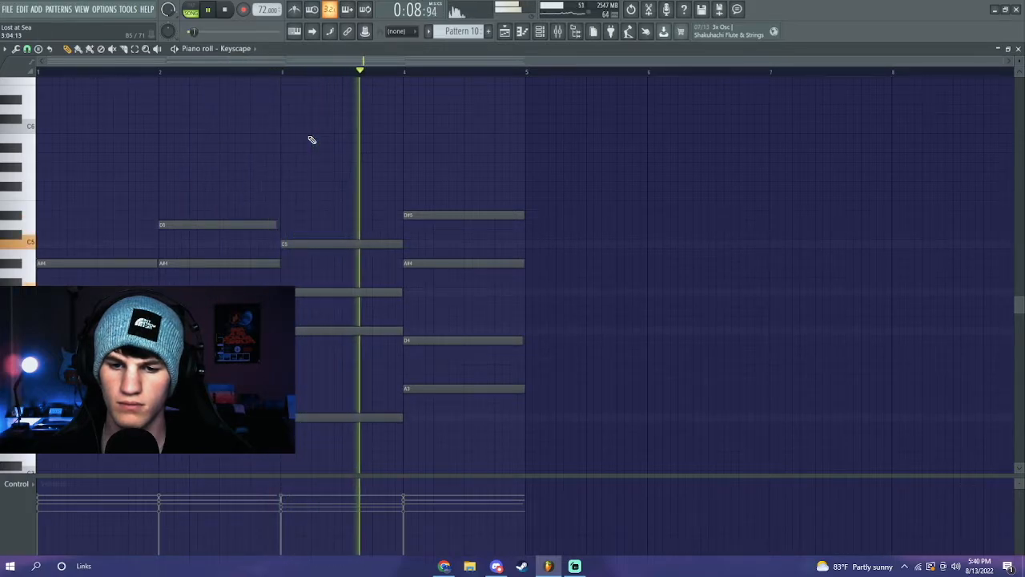
key("space")
left_click(557, 31)
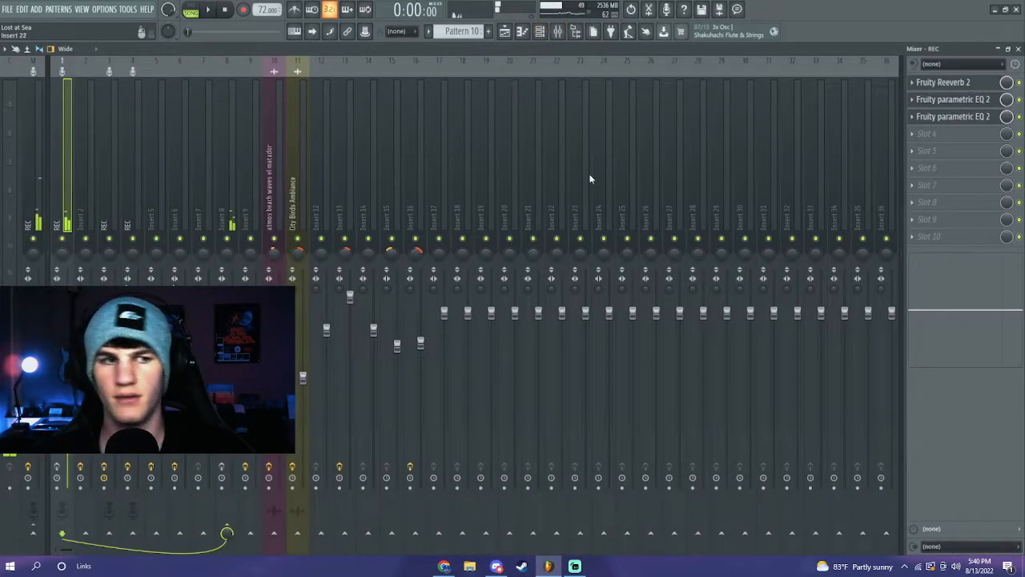
left_click(969, 85)
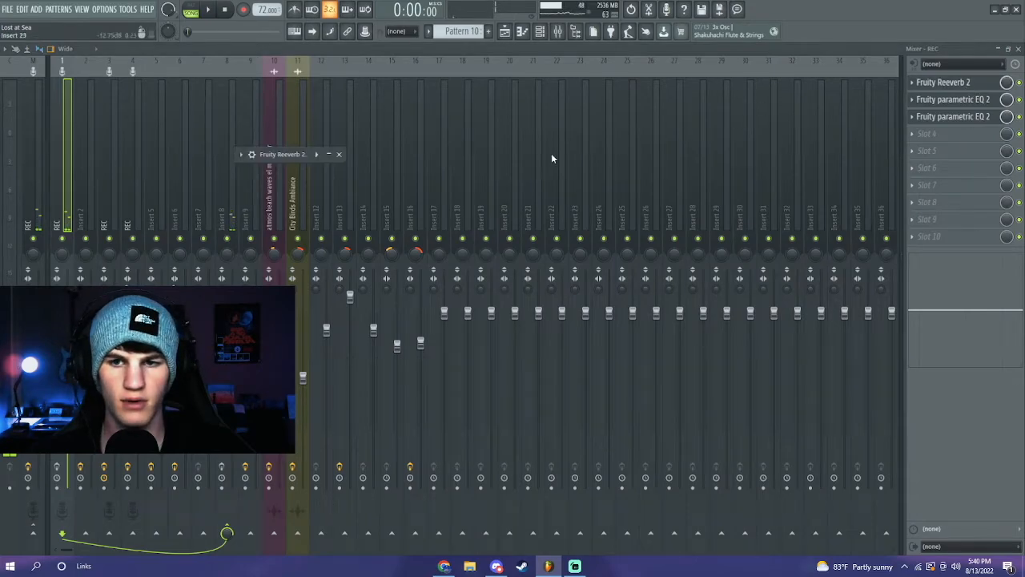
left_click(985, 99)
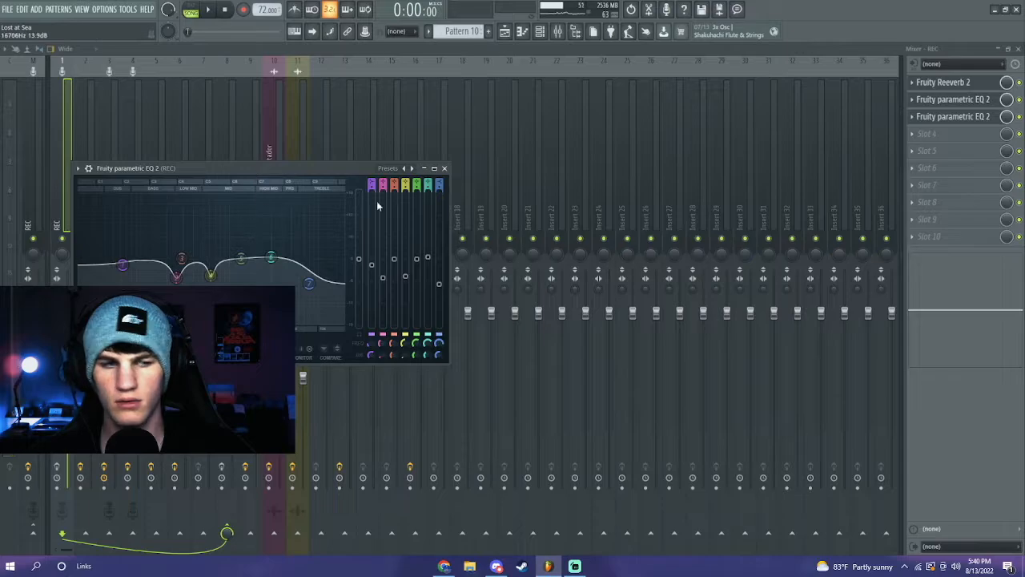
left_click(979, 117)
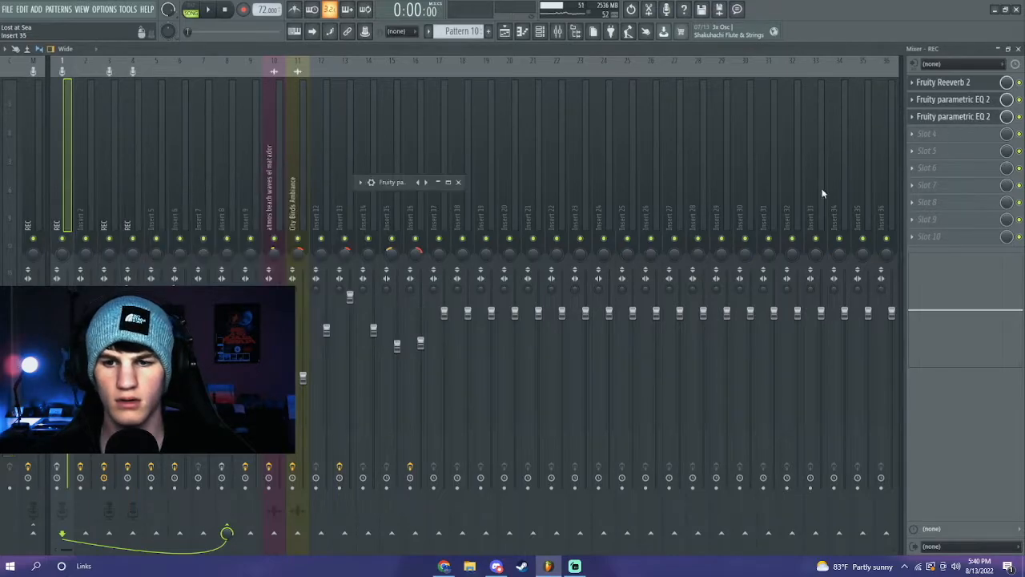
left_click(448, 182)
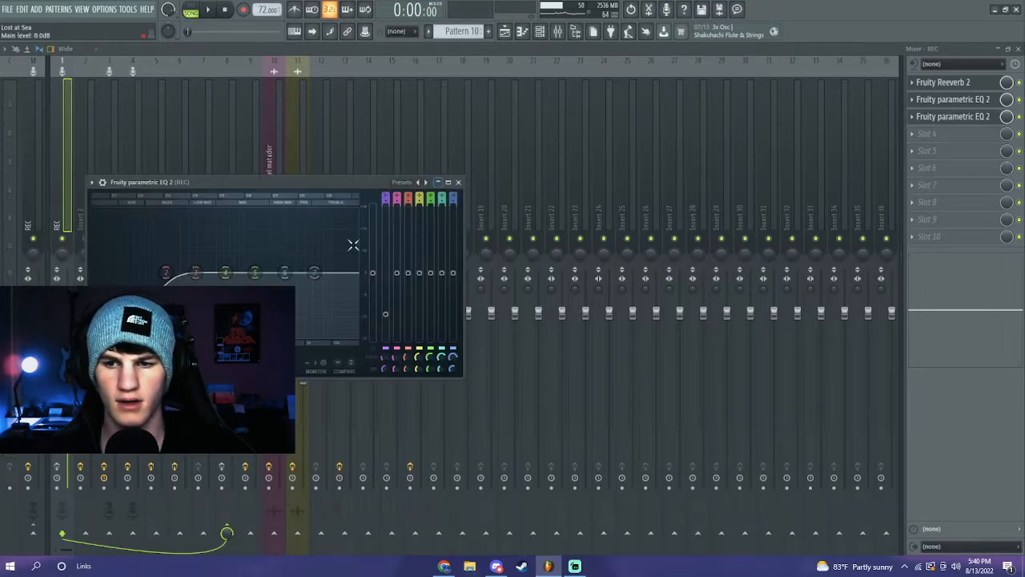
left_click(446, 183)
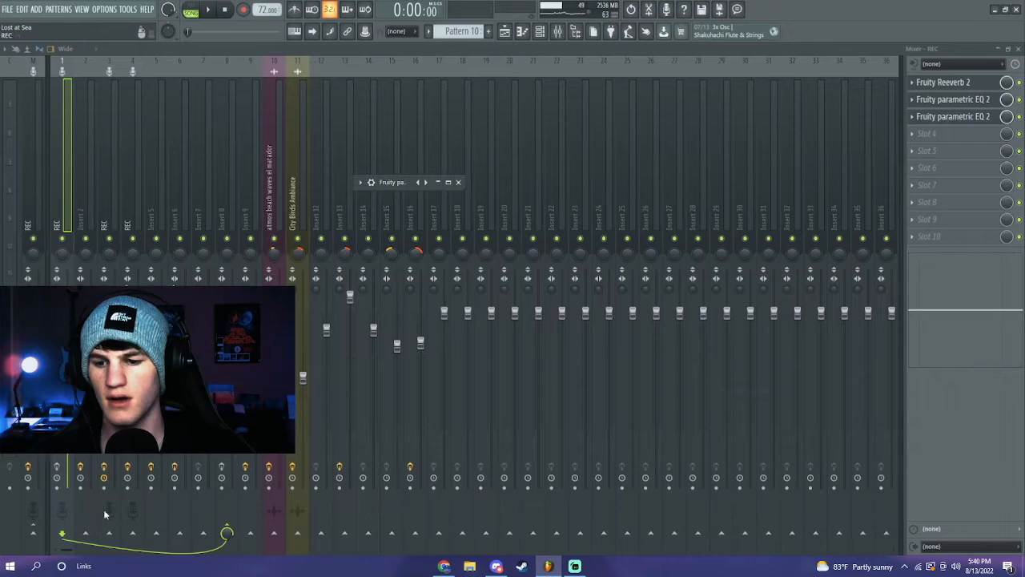
left_click(234, 177)
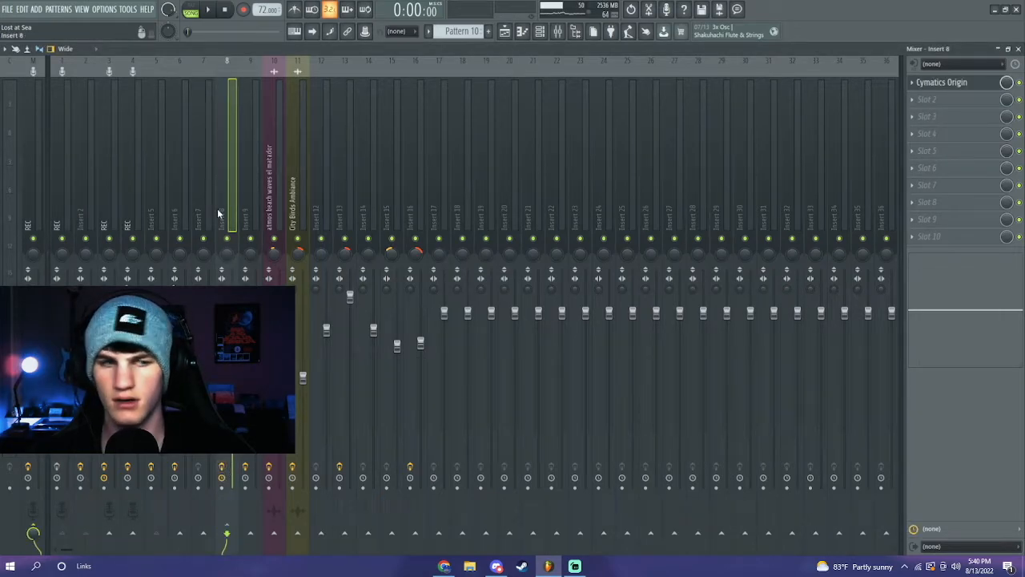
left_click(944, 84)
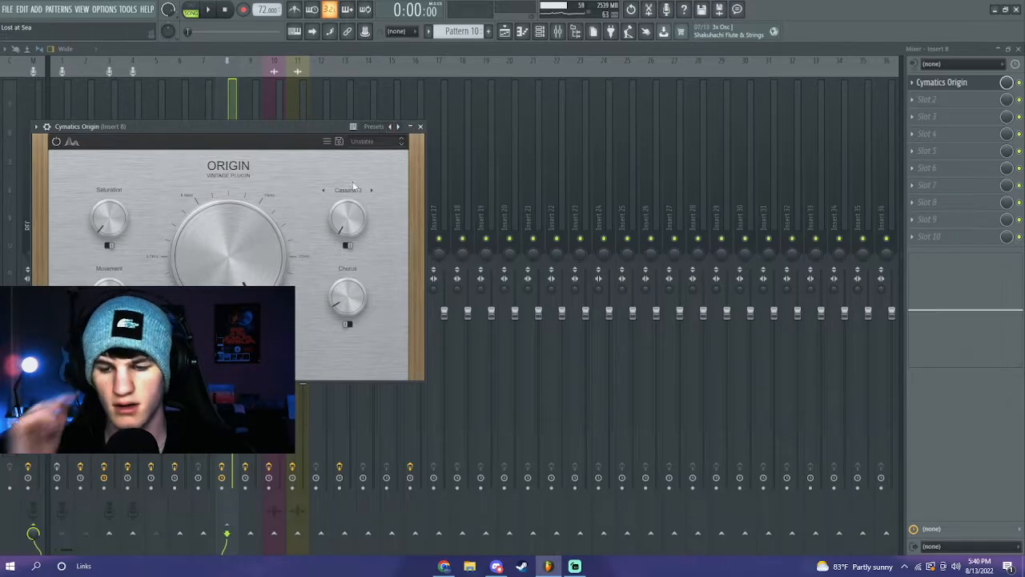
left_click(411, 128)
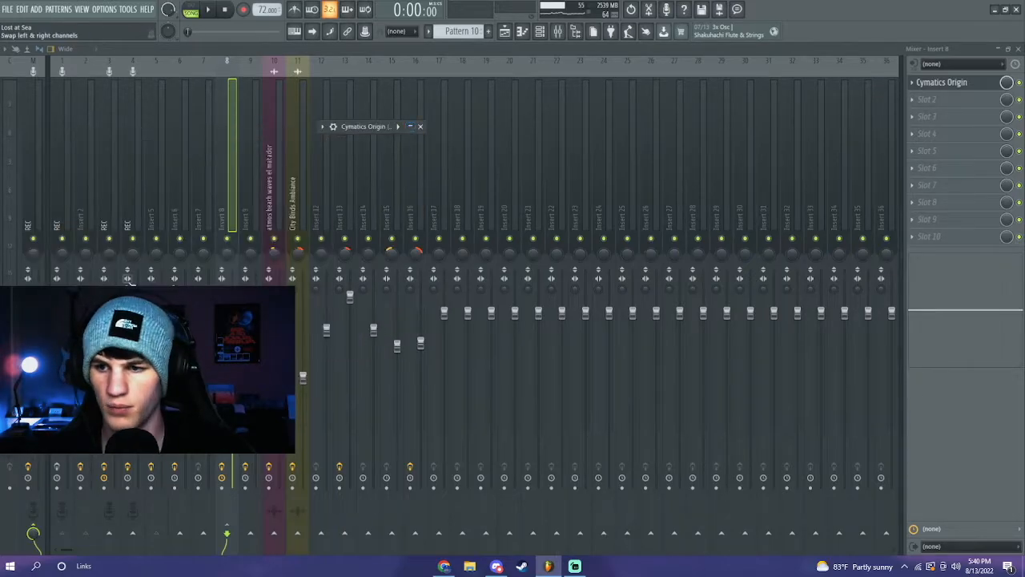
left_click(64, 224)
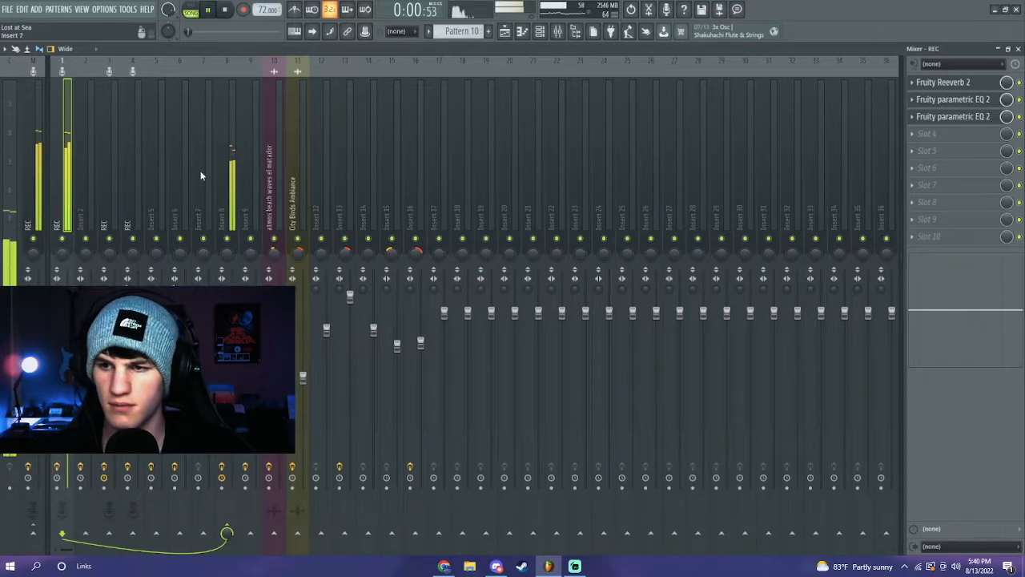
left_click(522, 31)
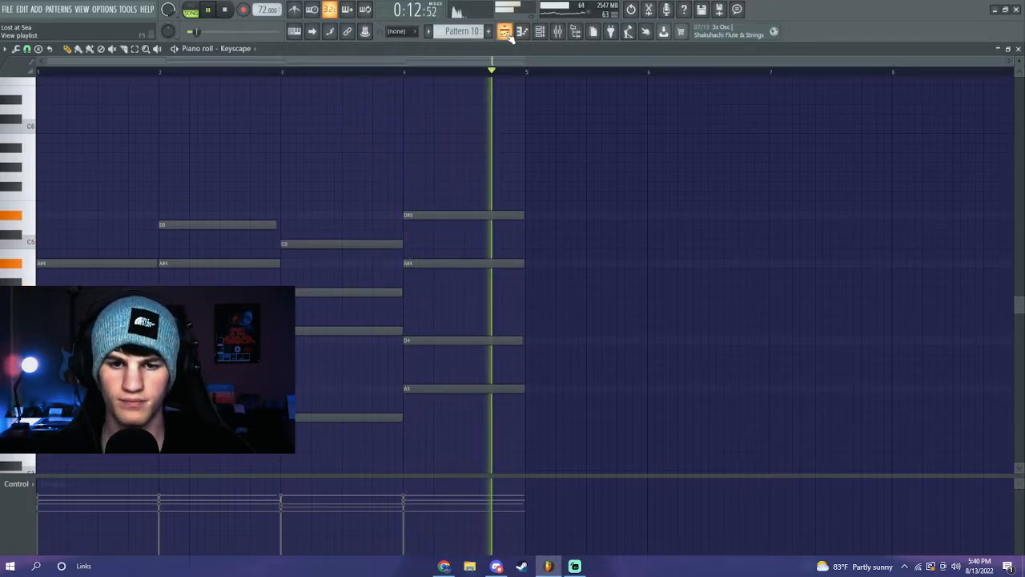
- Stop playback of the Keyscape pattern to move on to the Keyscape #2 melody
key("space")
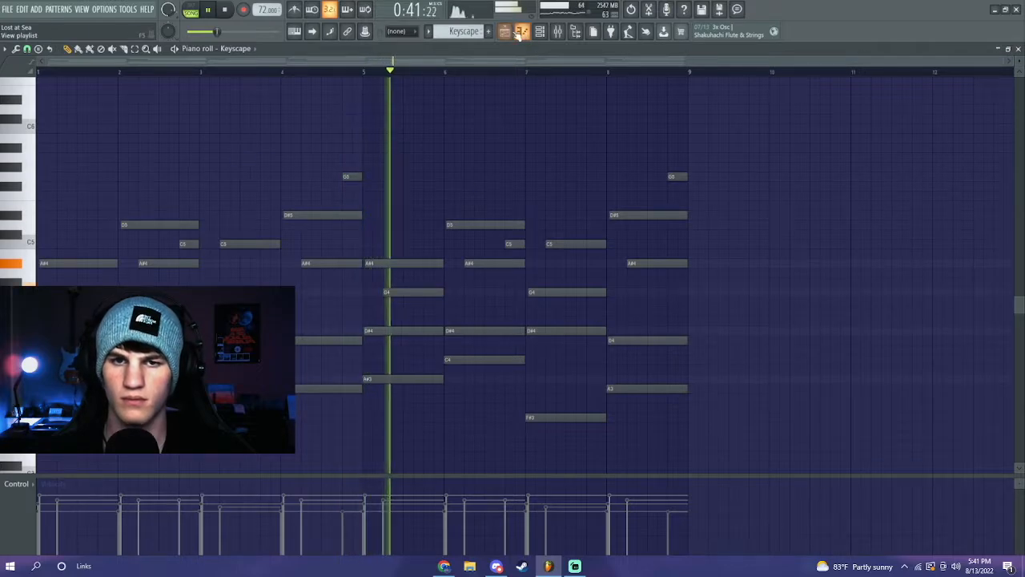
key("space")
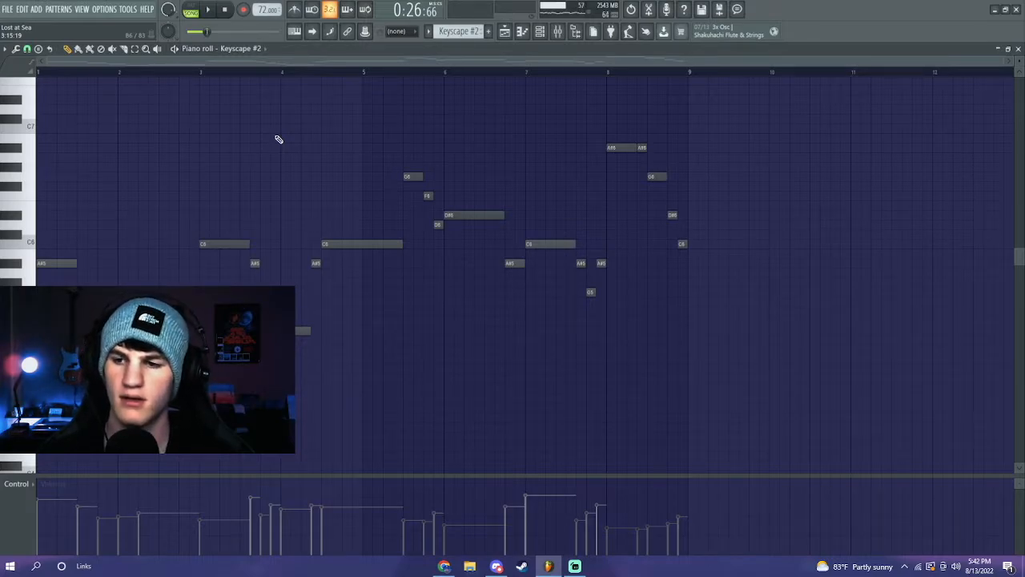
- Play through Keyscape #2, then show the channel rack with Keyscape, Keyscape #2 and Omnisphere
key("space")
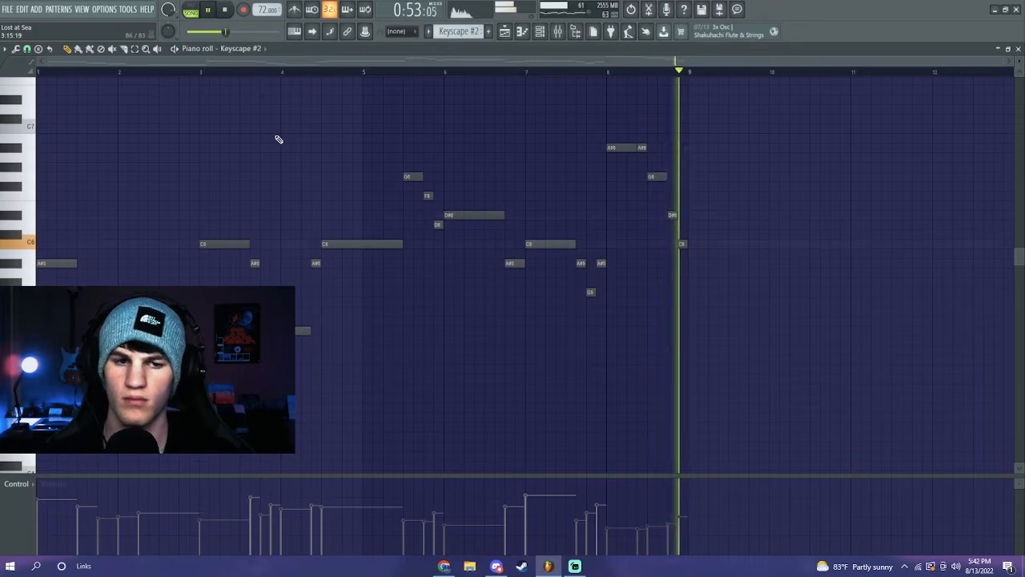
key("space")
left_click(542, 31)
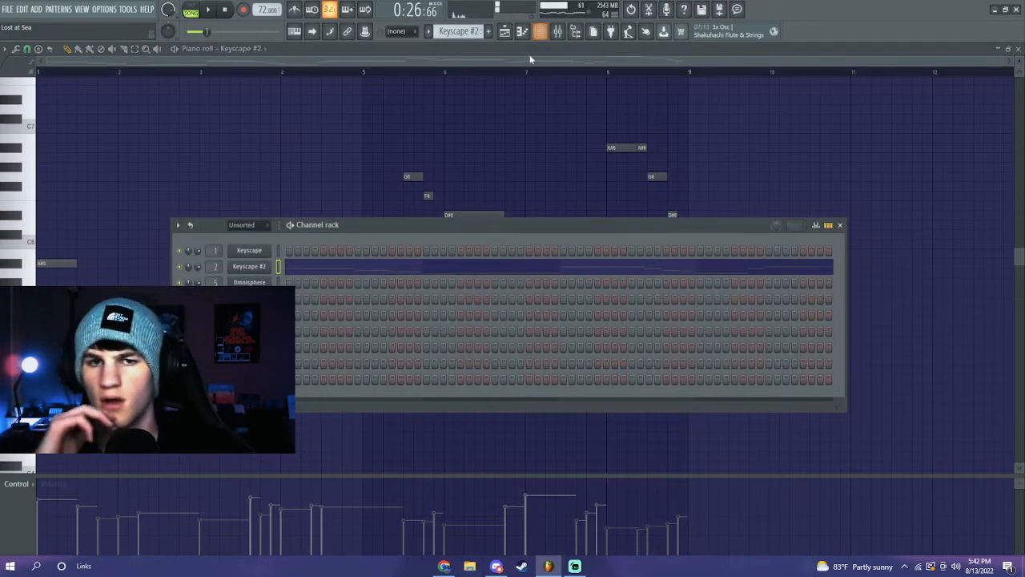
- Open the mixer and review Insert 2's TrueVerb Mono-Stereo reverb settings
left_click(559, 31)
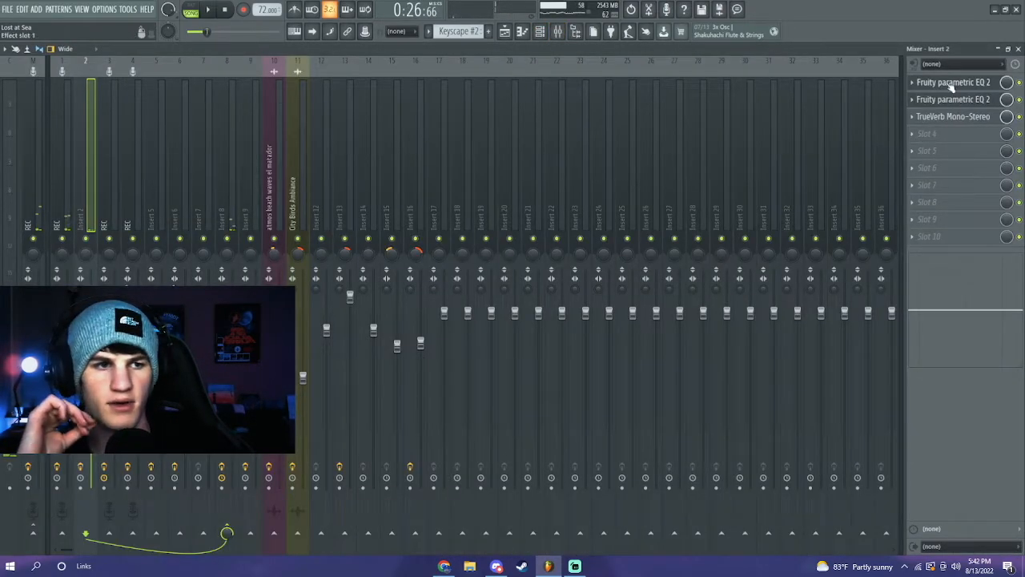
left_click(953, 116)
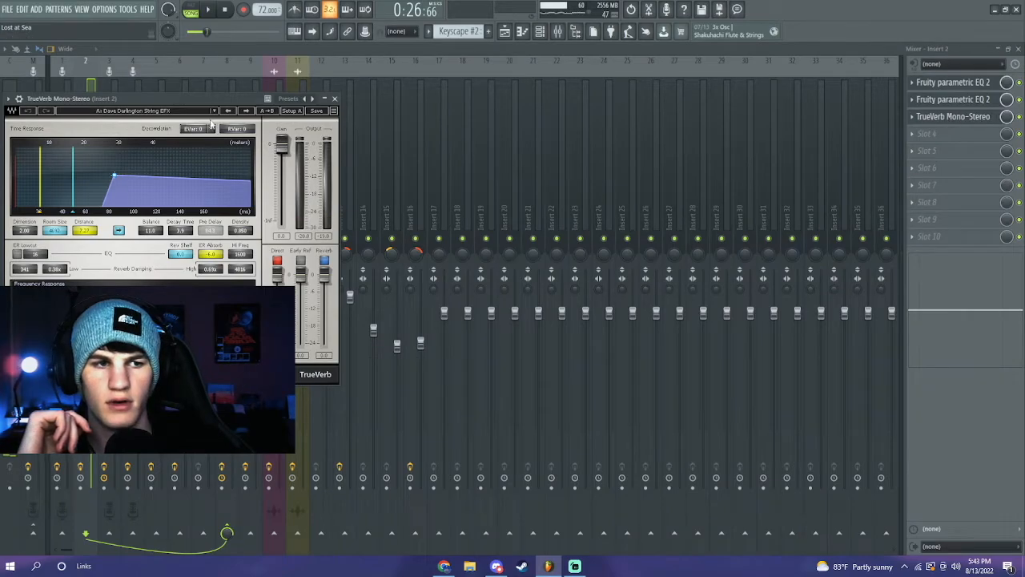
left_click_drag(203, 102, 365, 105)
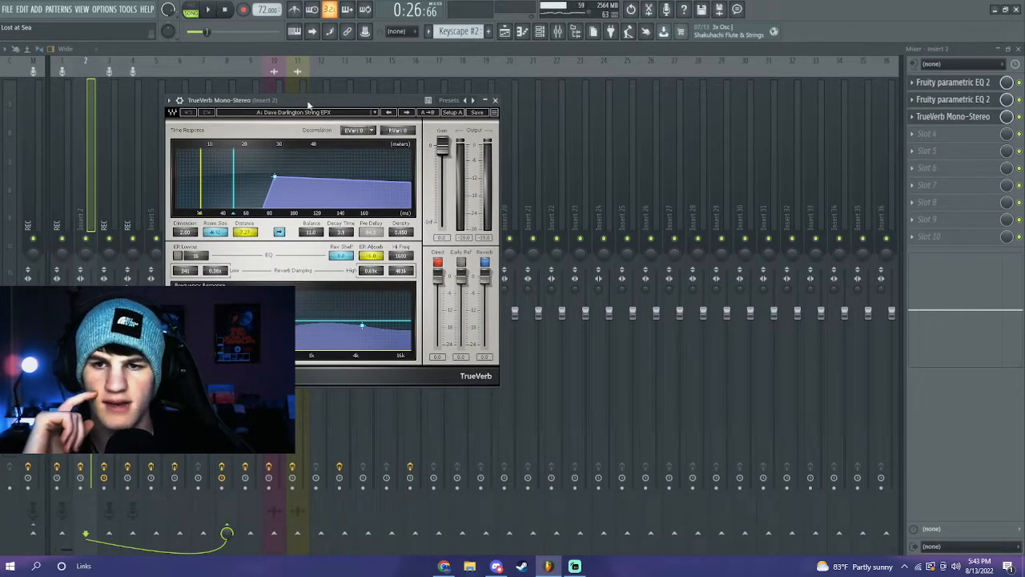
left_click(496, 102)
- Review both Fruity parametric EQ 2 slots on Insert 2
left_click(970, 100)
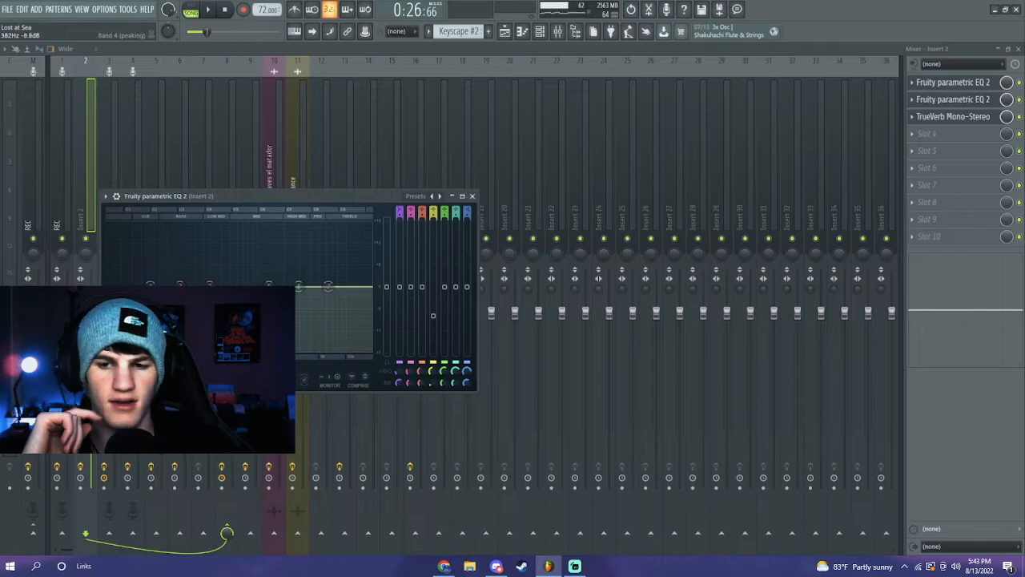
left_click(963, 85)
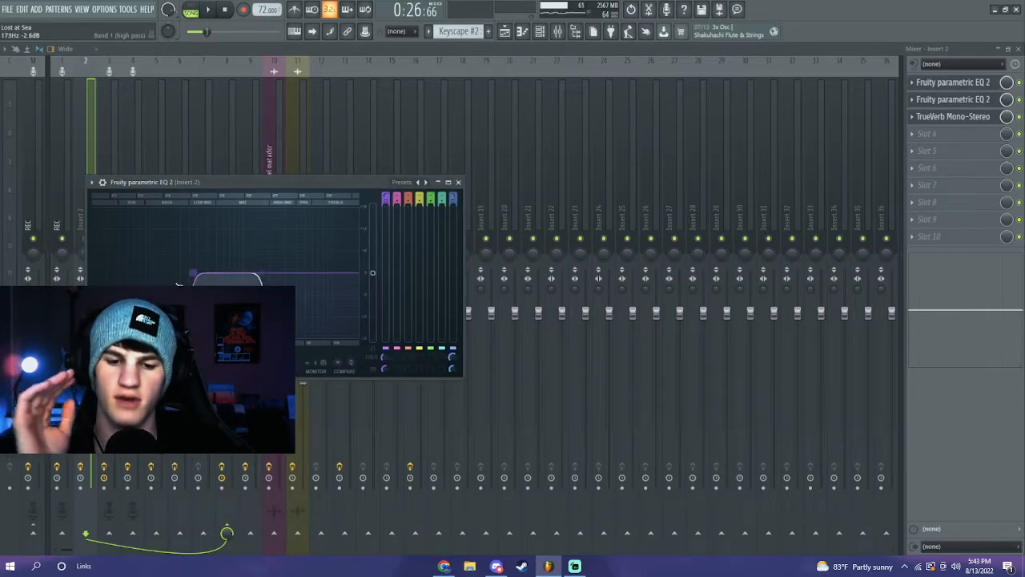
left_click(448, 183)
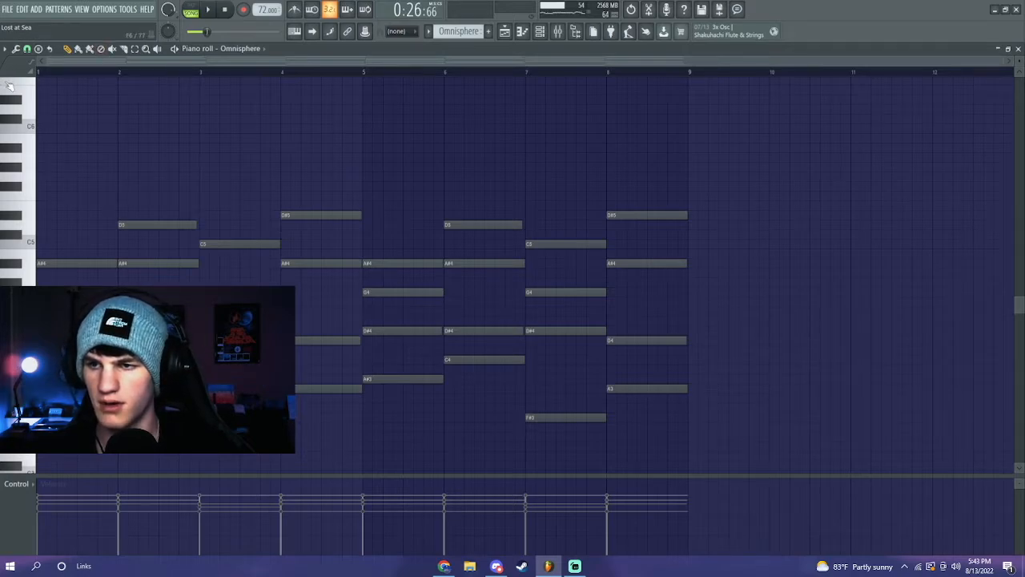
- Play the Omnisphere pattern, then switch to pattern mode to hear Omnisphere #2
key("space")
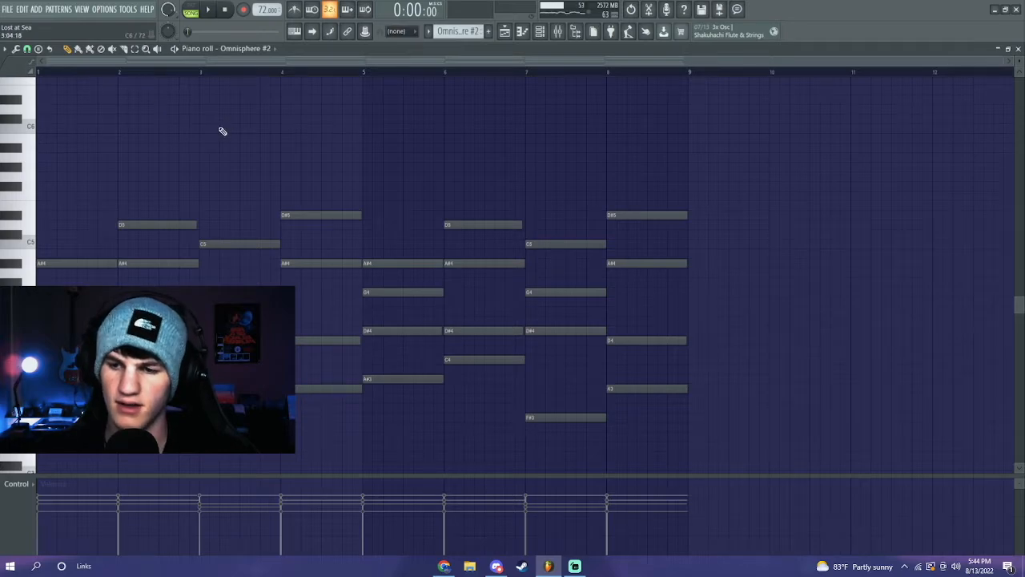
key("l")
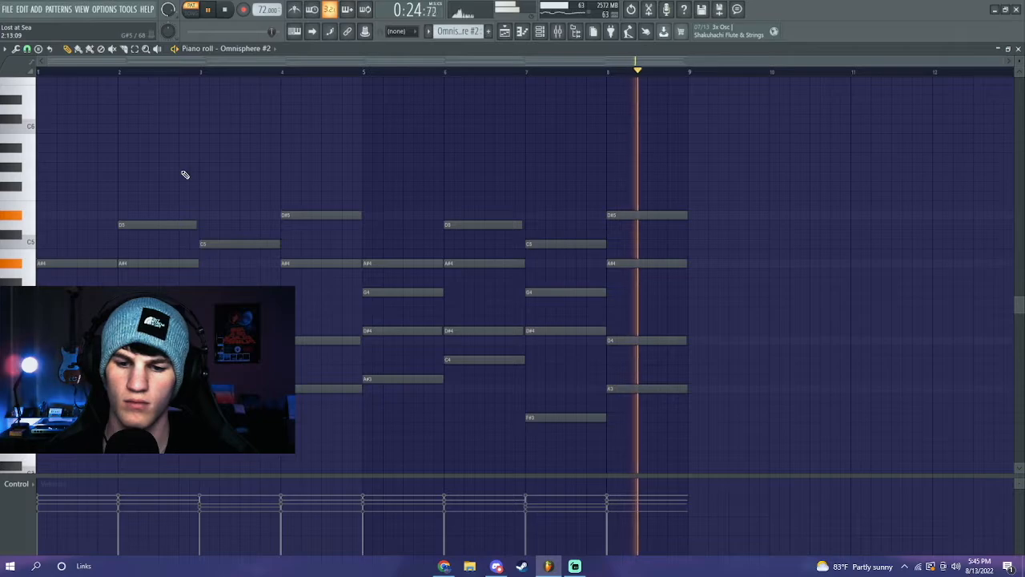
- Stop playback, check Insert 6's Fruity Reeverb 2 and parametric EQ 2, then return to the Playlist
key("space")
left_click(559, 32)
left_click(177, 189)
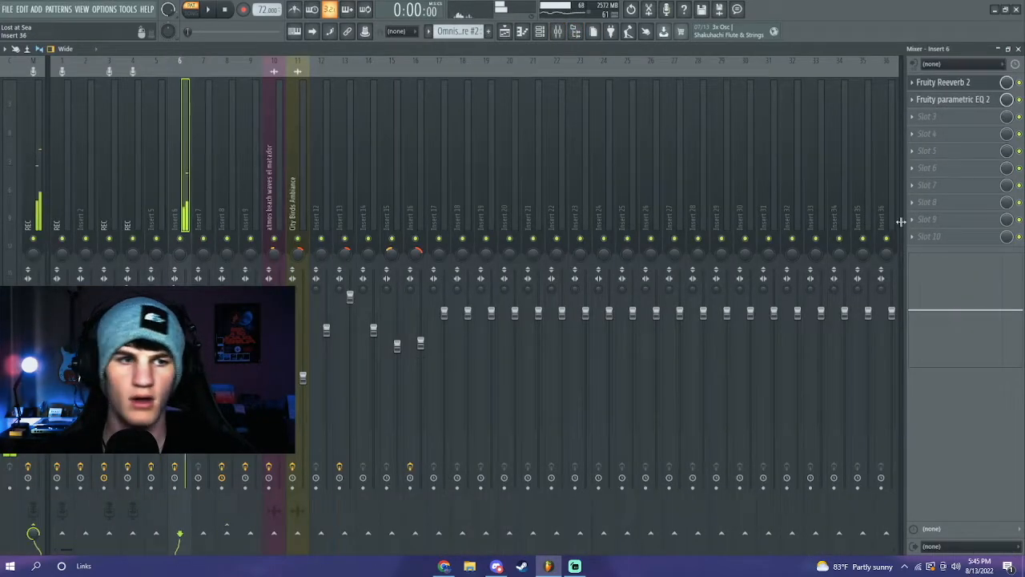
left_click(947, 83)
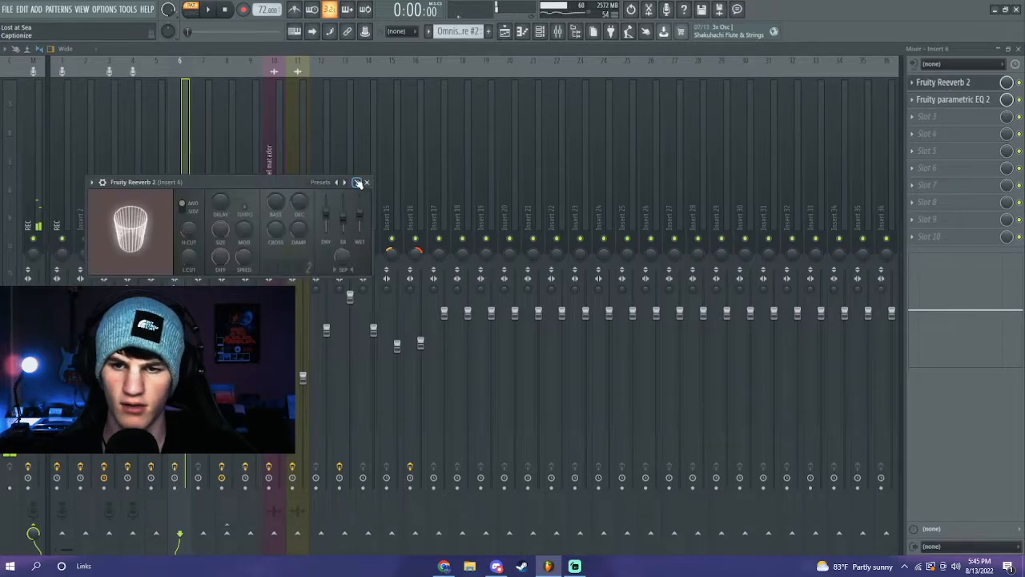
left_click(953, 101)
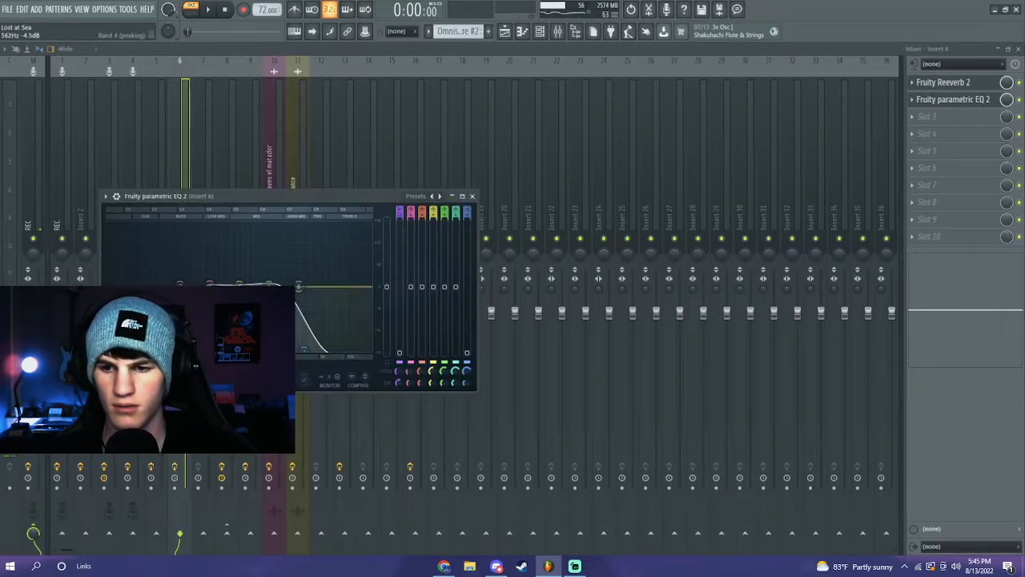
left_click(458, 197)
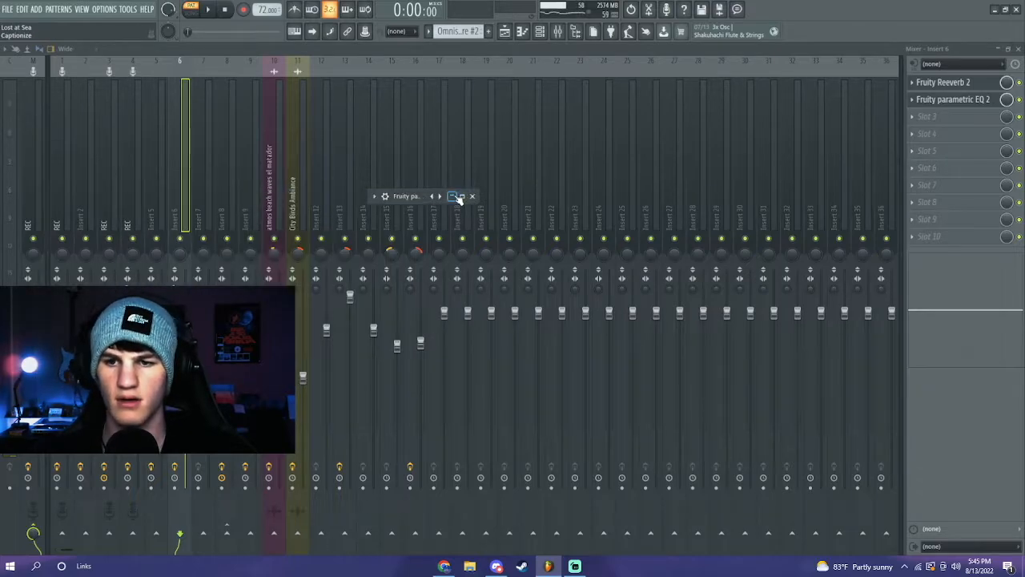
key("F5")
left_click(273, 73)
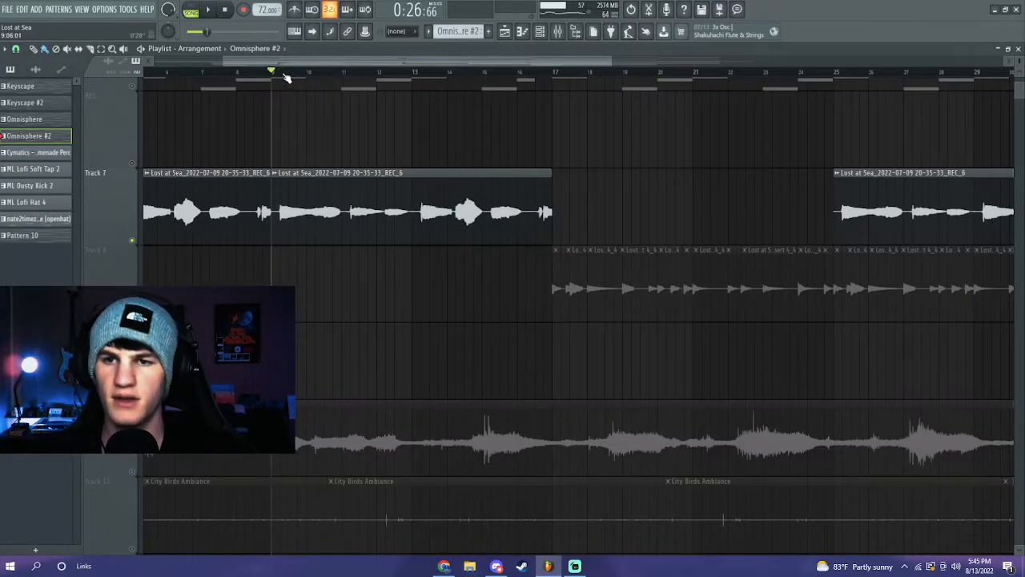
- Zoom out the playlist and reopen the mixer showing Insert 6's Reeverb 2 and EQ chain
scroll(287, 74, "down", 3)
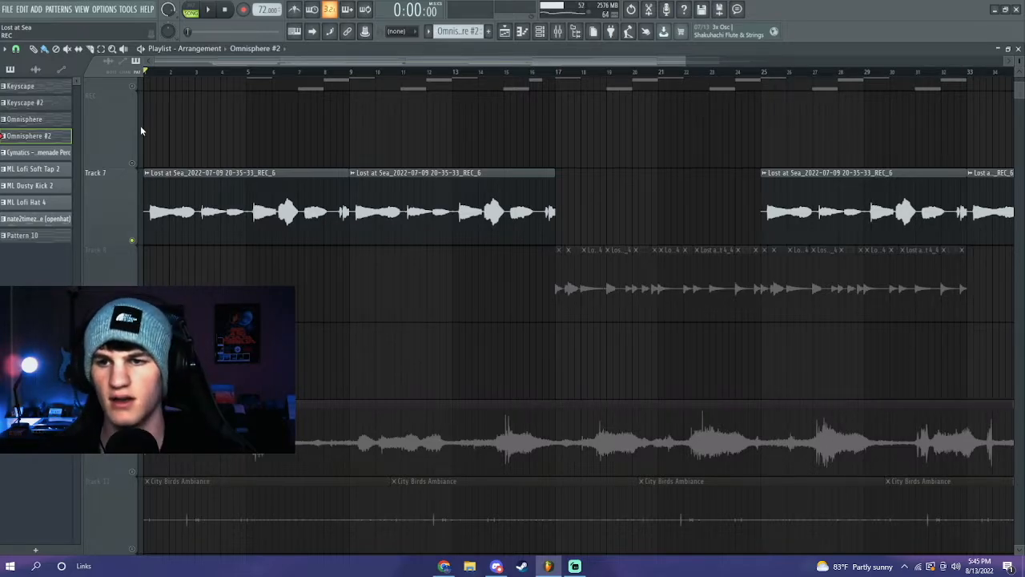
left_click(563, 31)
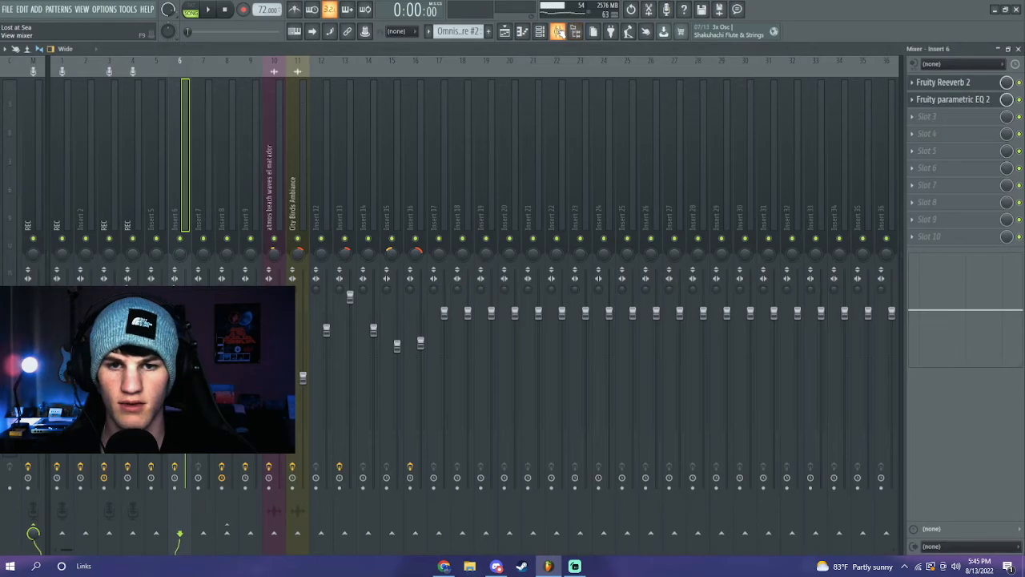
- Select the REC insert and inspect Auto-Tune Evo, the first parametric EQ 2 and Fruity Compressor
left_click(110, 192)
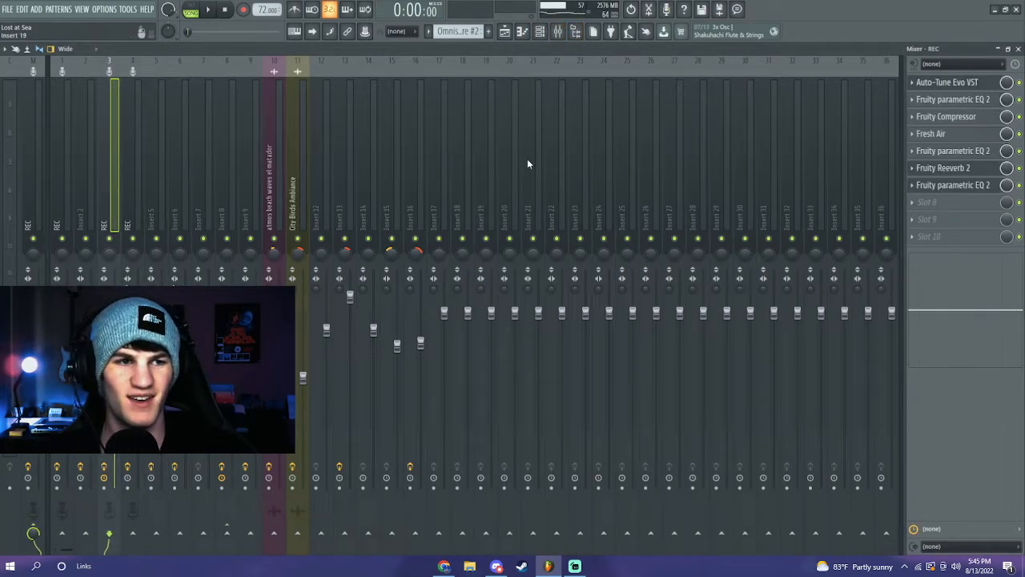
left_click(958, 82)
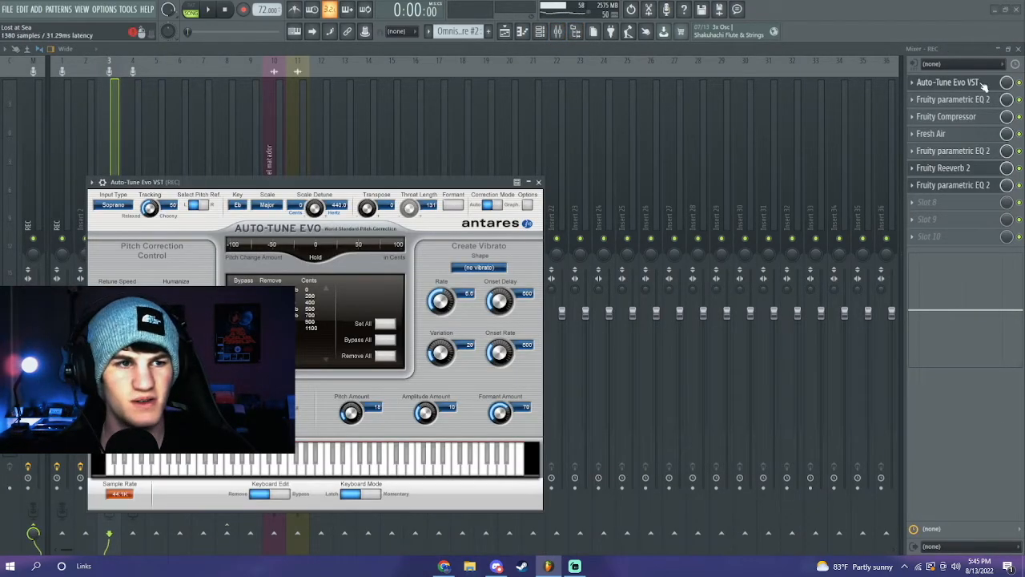
left_click(955, 100)
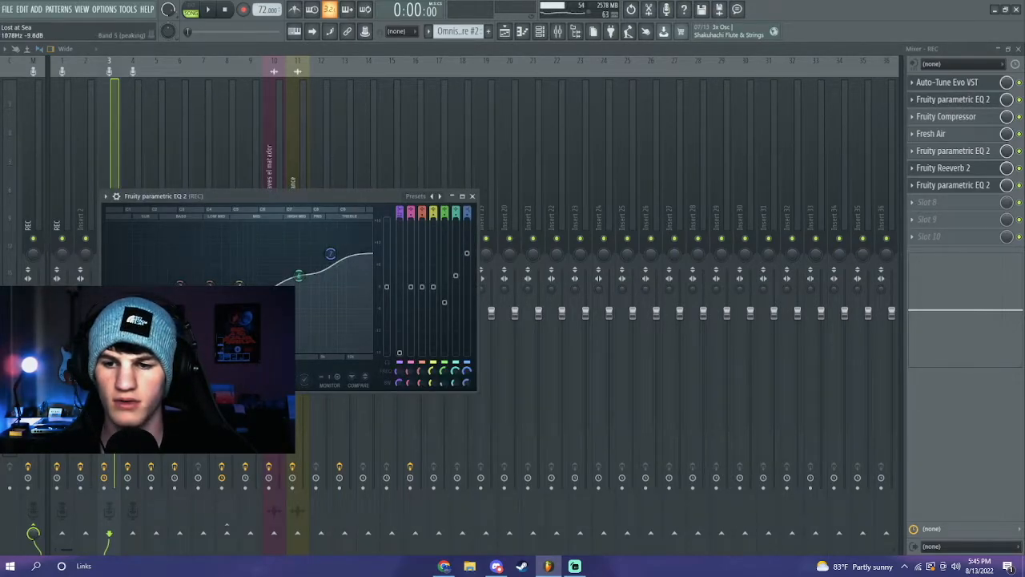
left_click(947, 116)
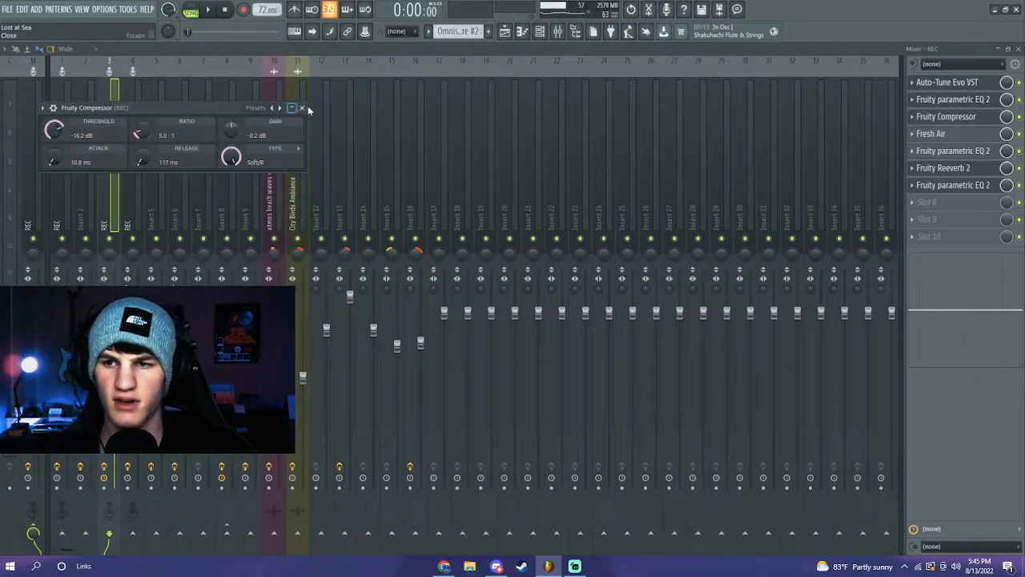
left_click(945, 134)
- Inspect Fresh Air, the second EQ, Fruity Reeverb 2 and the final EQ, then play the arrangement
left_click(923, 134)
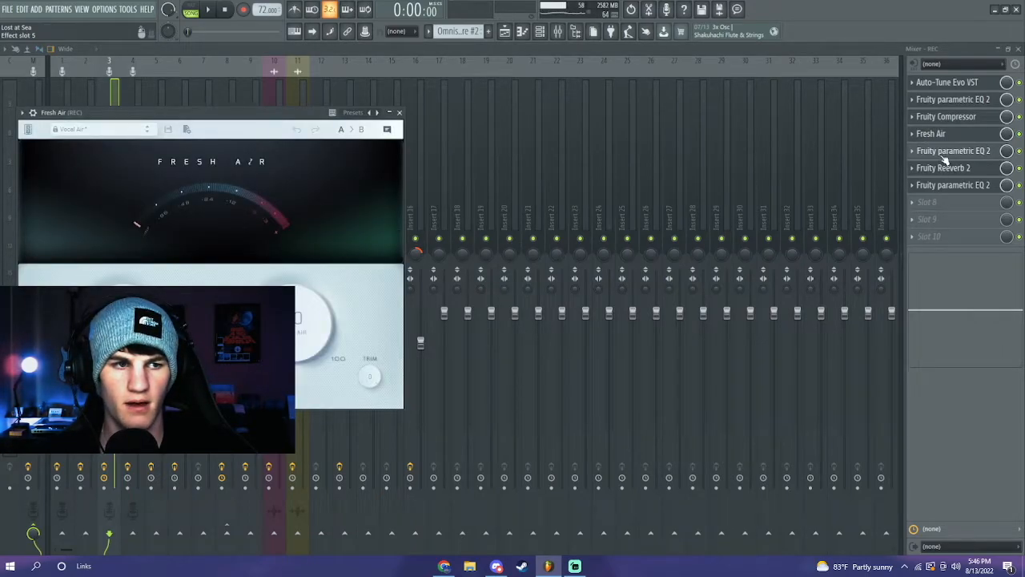
left_click(946, 156)
left_click(946, 156)
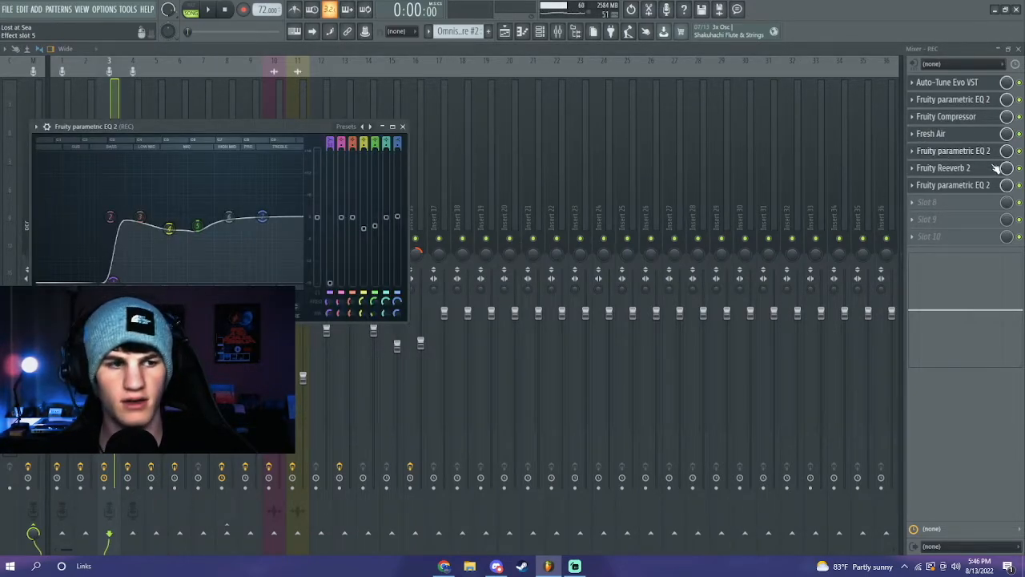
left_click(975, 169)
left_click(975, 168)
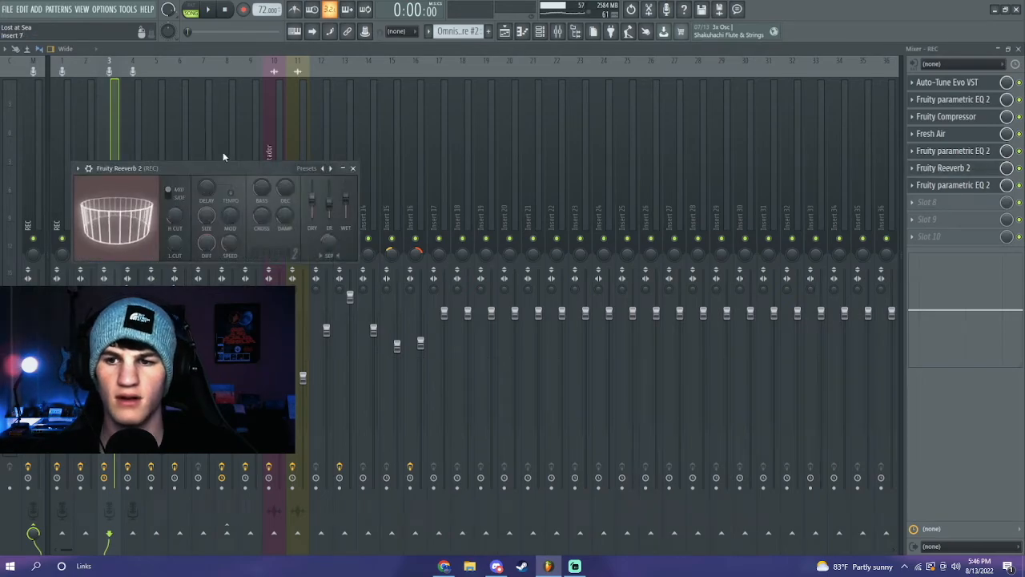
left_click(952, 185)
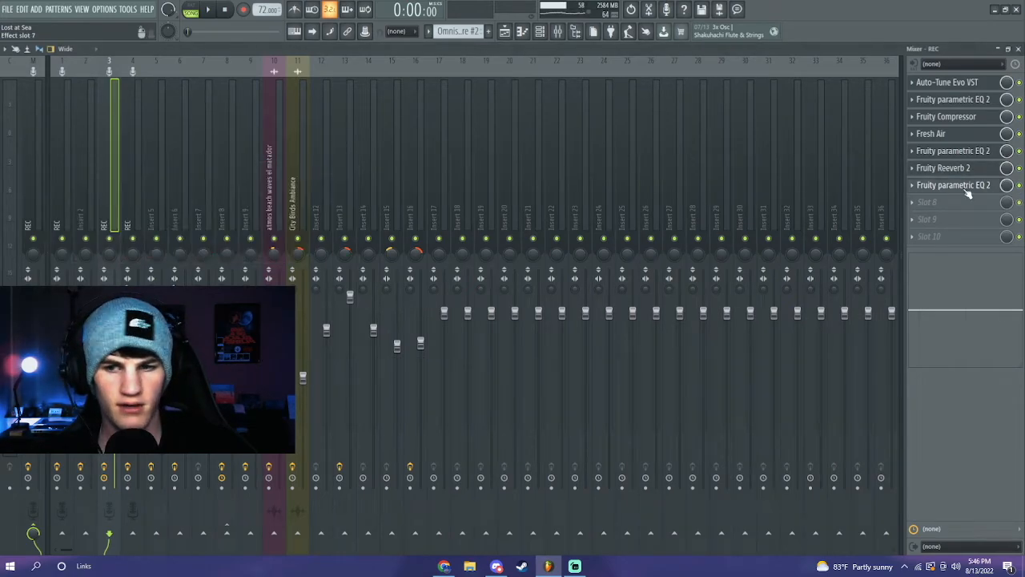
left_click(438, 183)
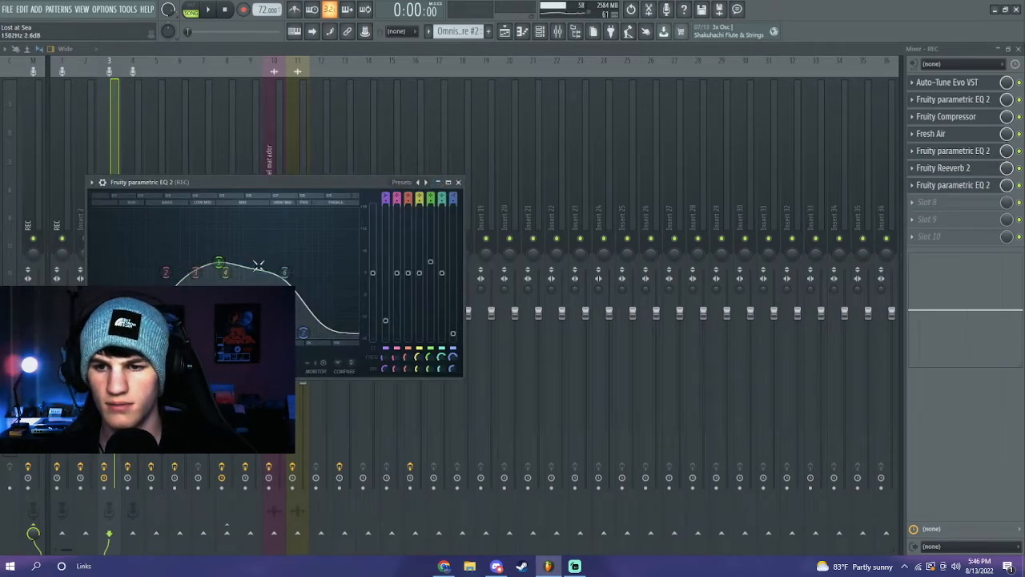
left_click(439, 184)
left_click(505, 31)
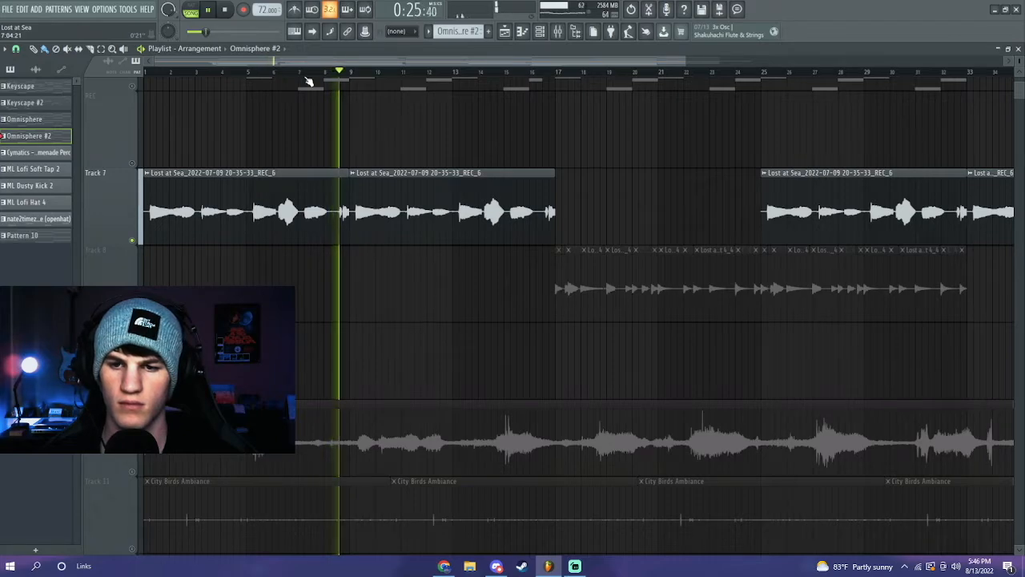
- Unmute Track 8's chopped vocals, mute Track 7's vocal recording, and play from bar 17
key("space")
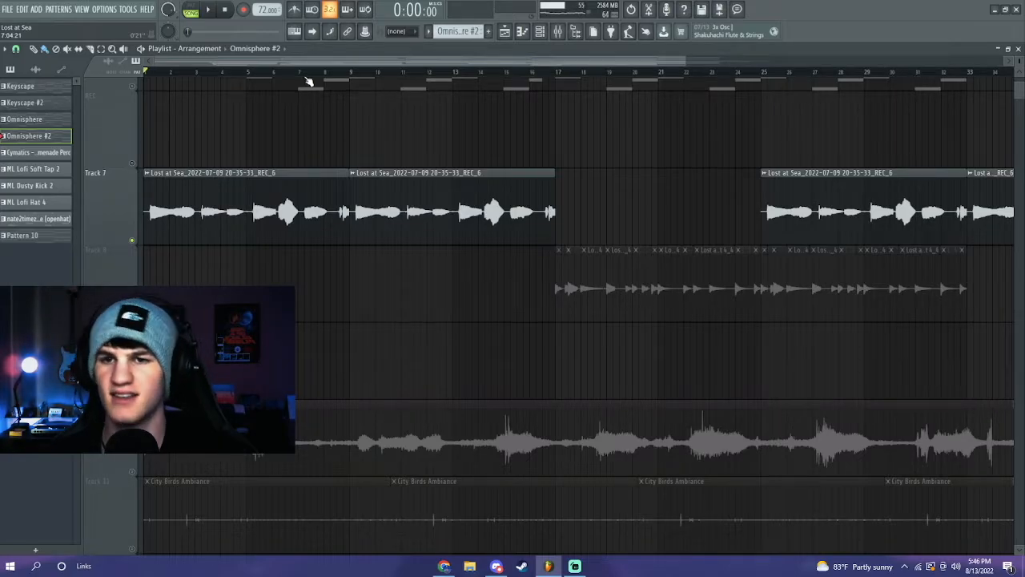
scroll(309, 80, "down", 3)
scroll(412, 130, "up", 2)
scroll(412, 130, "up", 1)
scroll(425, 152, "down", 3)
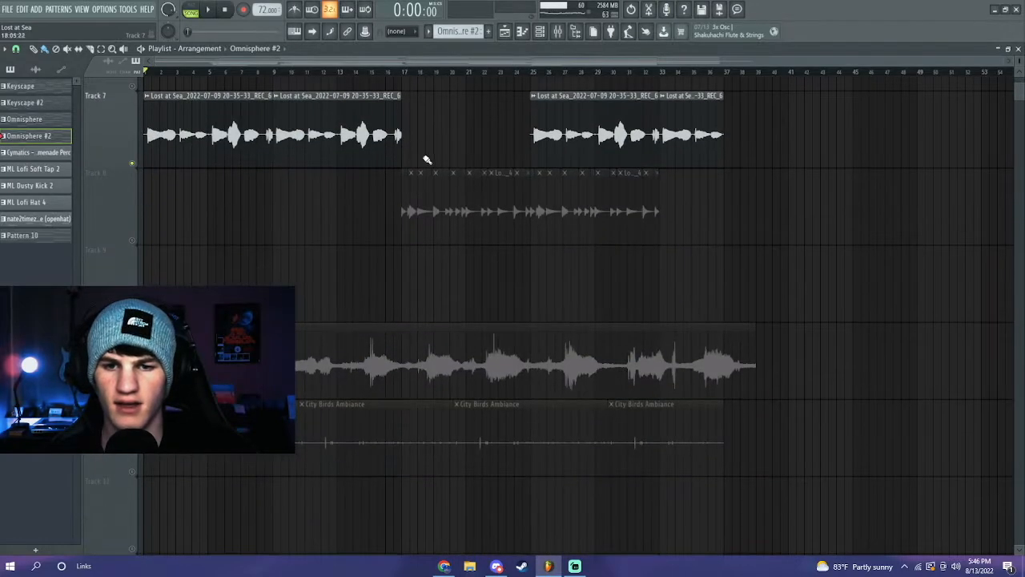
left_click(133, 240)
left_click(133, 164)
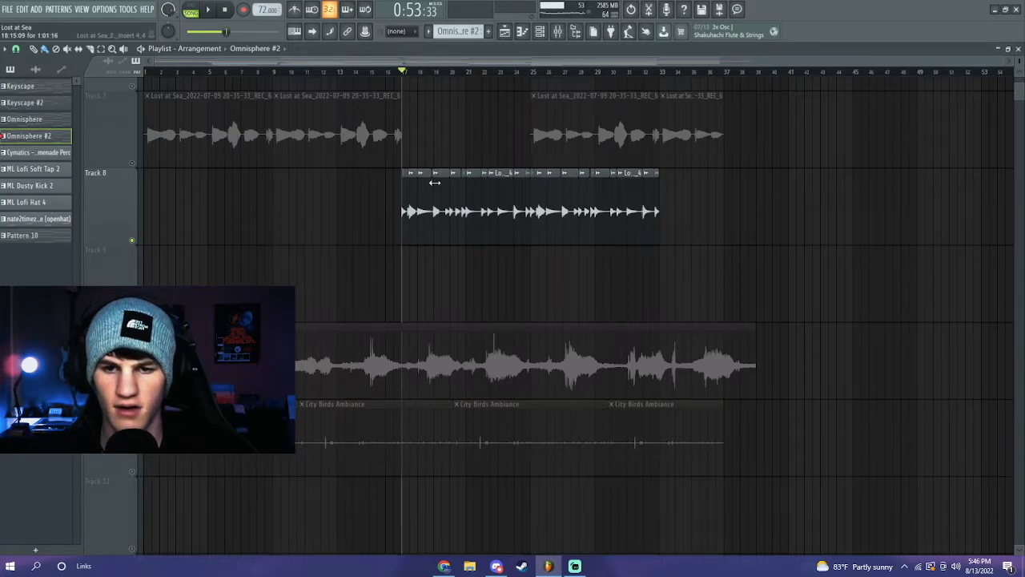
scroll(435, 183, "up", 1)
key("space")
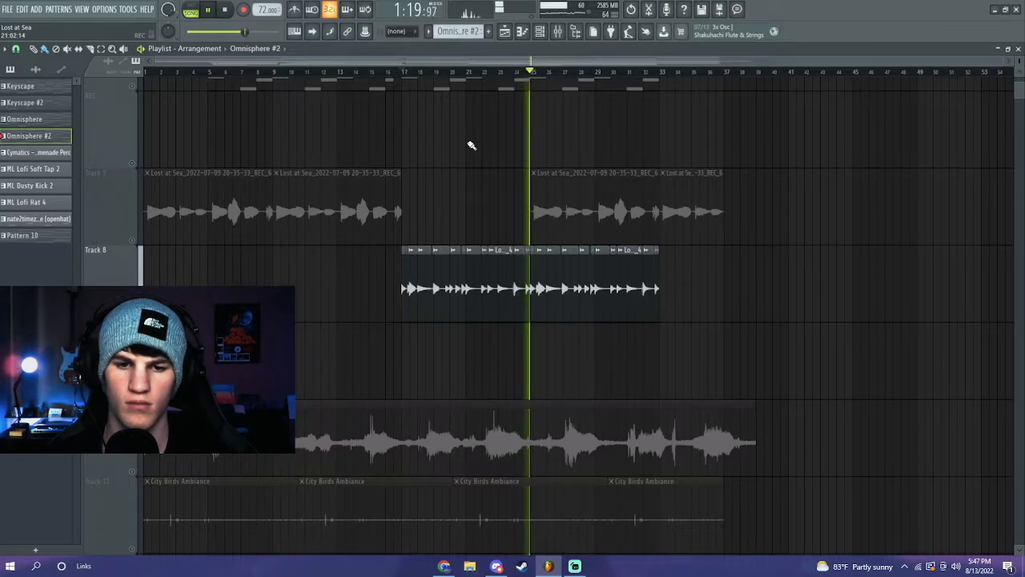
- Stop playback and inspect insert 4's Fruity parametric EQ 2 and Comeback Kid delay in the mixer
key("space")
left_click(558, 32)
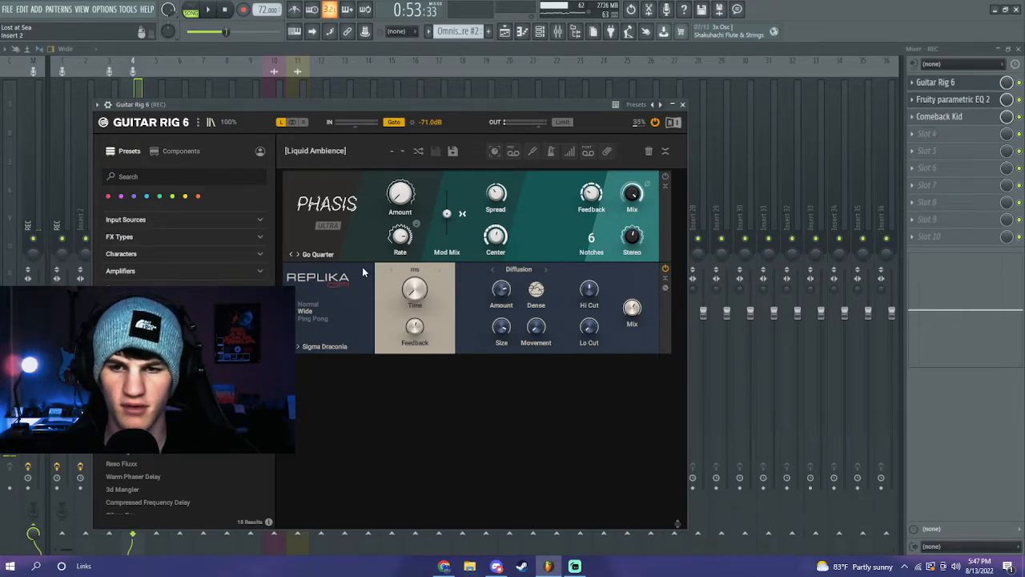
left_click(953, 100)
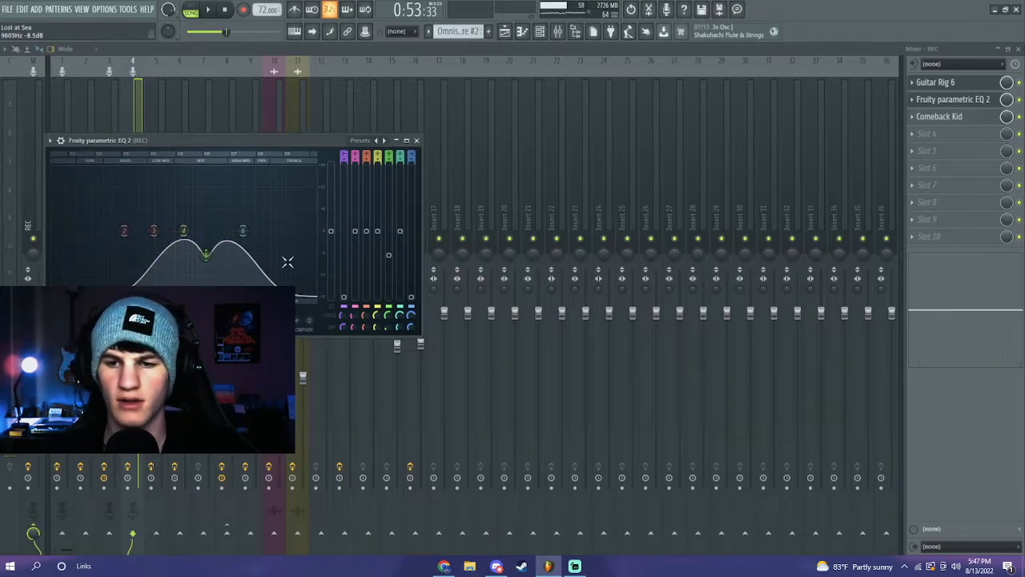
left_click(946, 118)
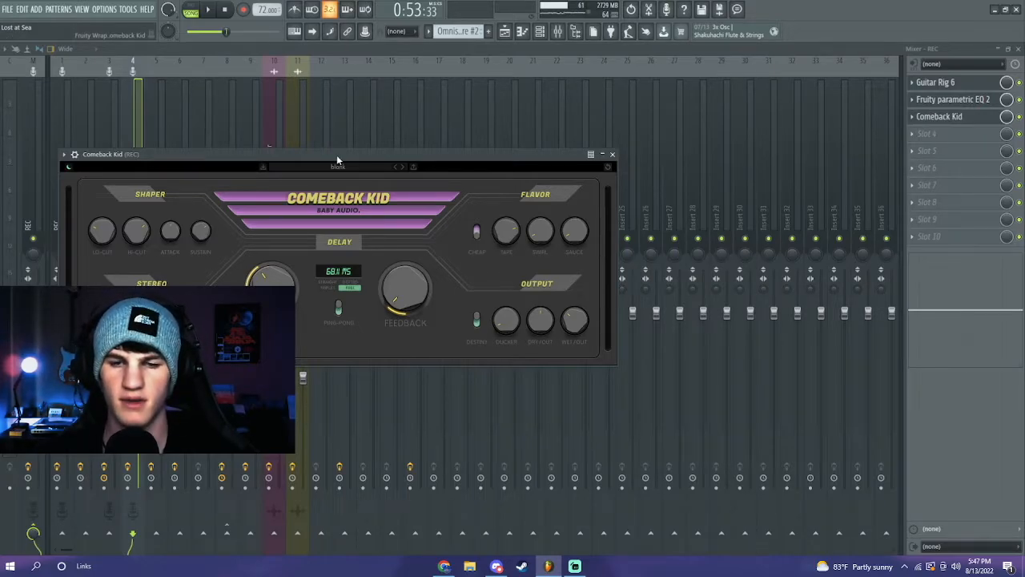
left_click(607, 154)
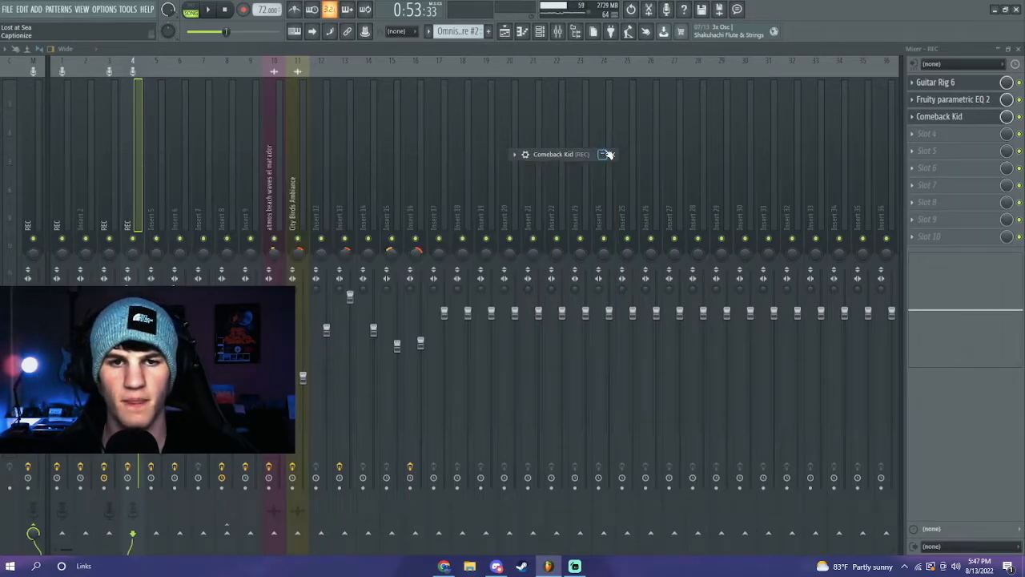
- In the Playlist with smaller track heights, unmute instrument tracks 5 through 1
left_click(508, 36)
scroll(506, 132, "up", 5)
left_click_drag(1019, 61, 1019, 96)
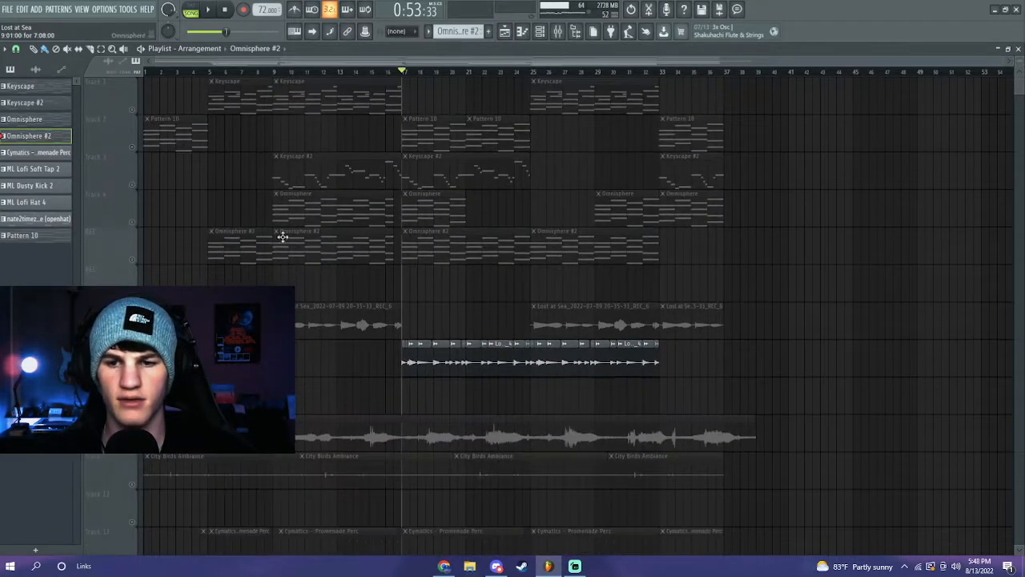
left_click(133, 260)
left_click(133, 222)
left_click(133, 185)
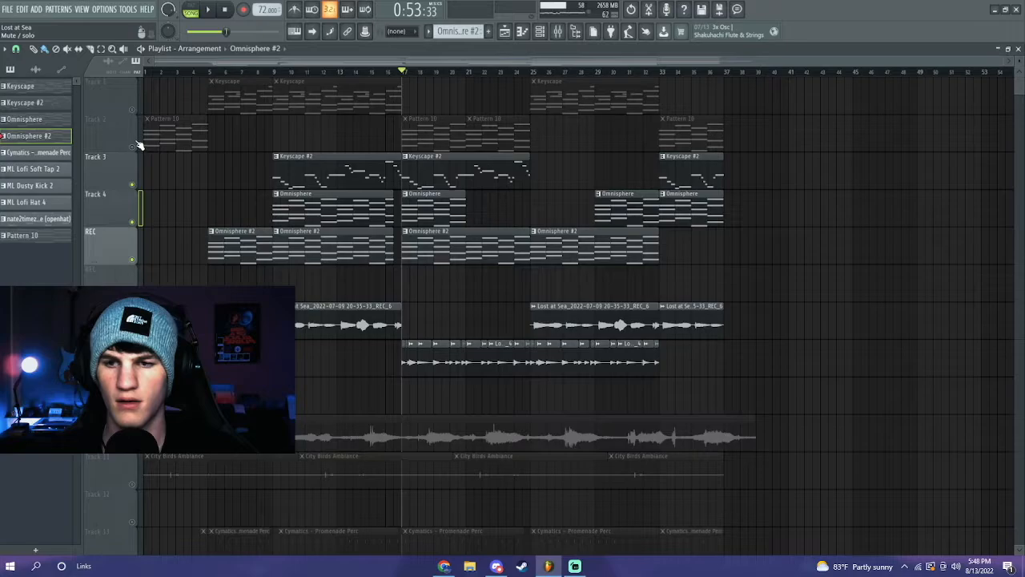
left_click(133, 146)
left_click(133, 109)
- Play the five unmuted instrument tracks together from bar 17, then stop
key("space")
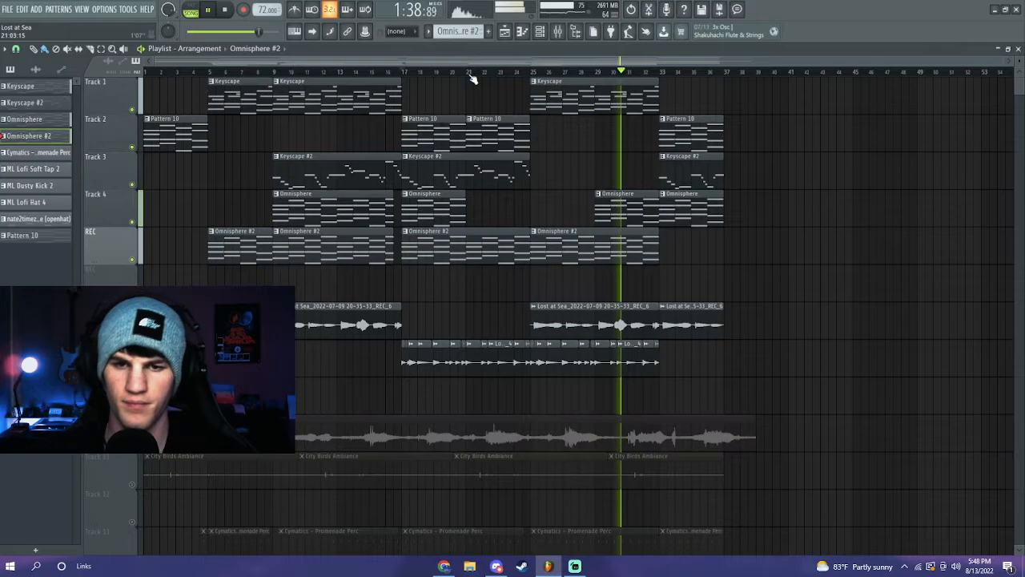
key("space")
scroll(453, 224, "down", 2)
scroll(465, 241, "down", 3)
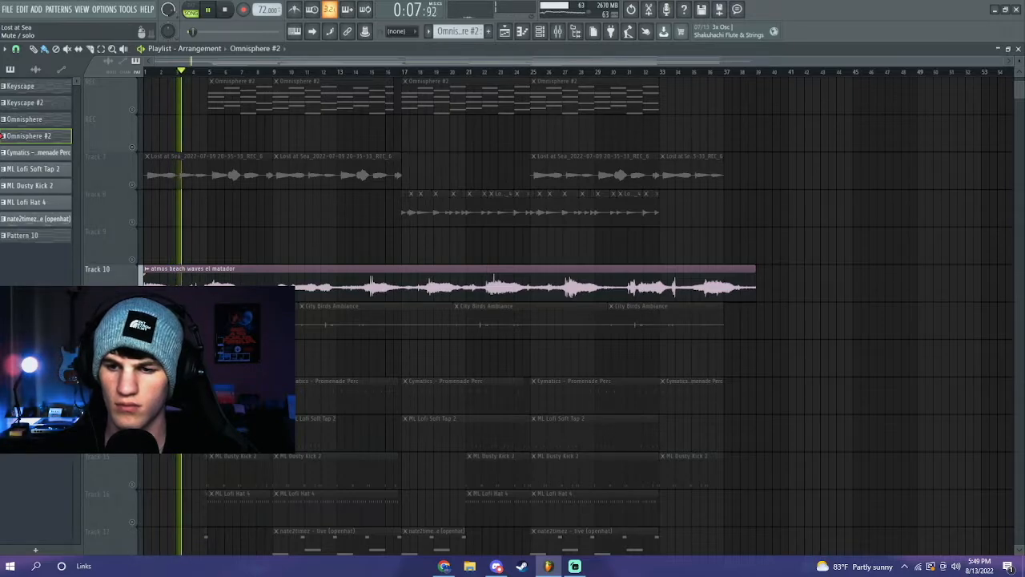
- Open the parametric EQ on the atmos beach waves el matador mixer insert
left_click(558, 32)
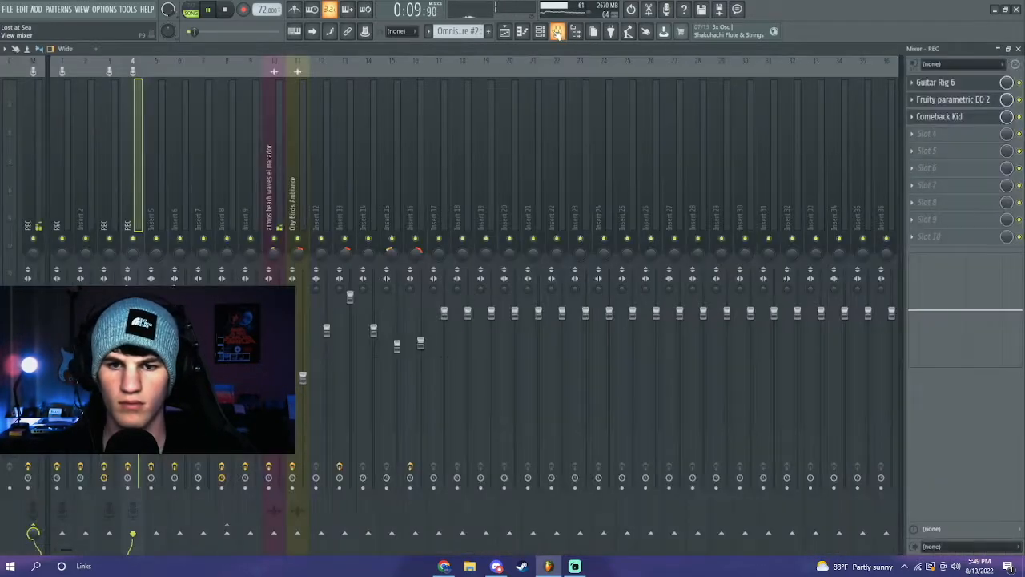
left_click(273, 195)
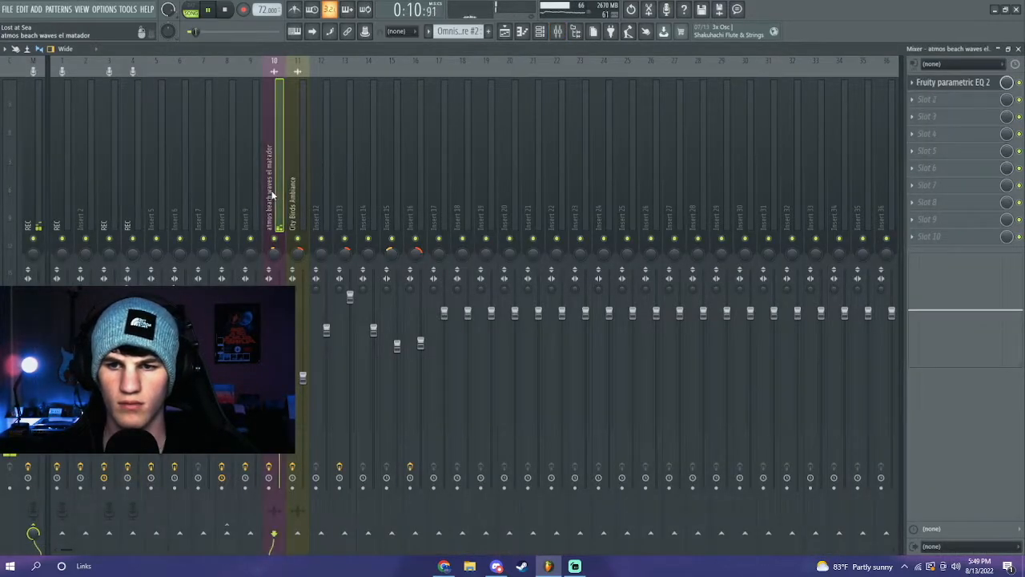
left_click(952, 85)
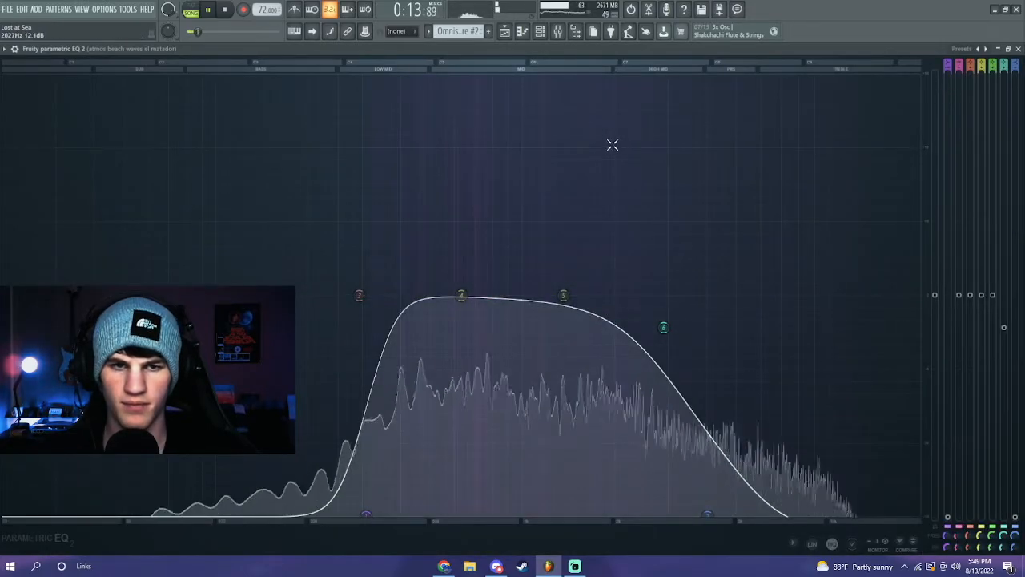
- Unmute the City Birds Ambiance track and inspect its insert's parametric EQ, then stop playback
left_click(507, 31)
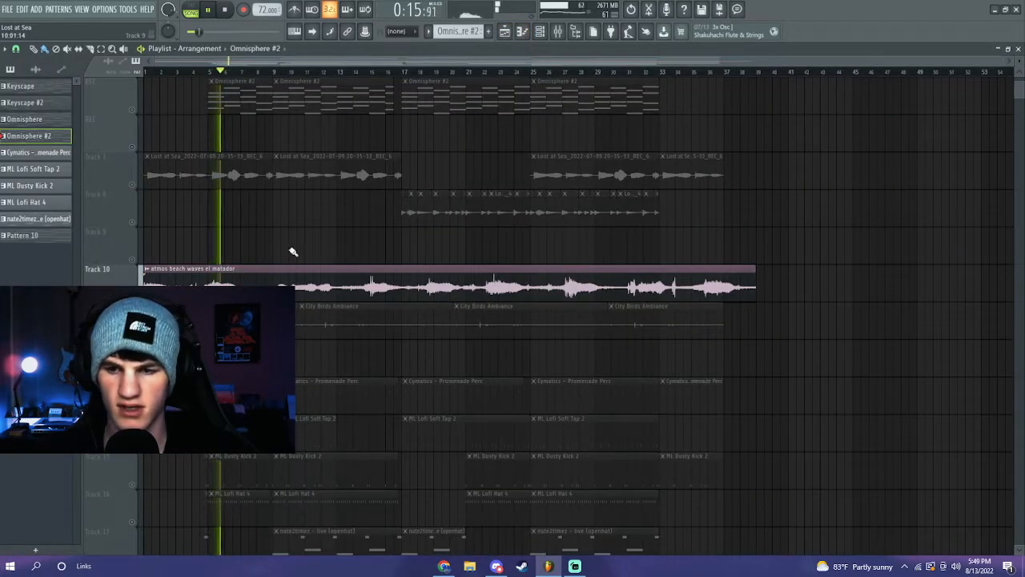
left_click(132, 335)
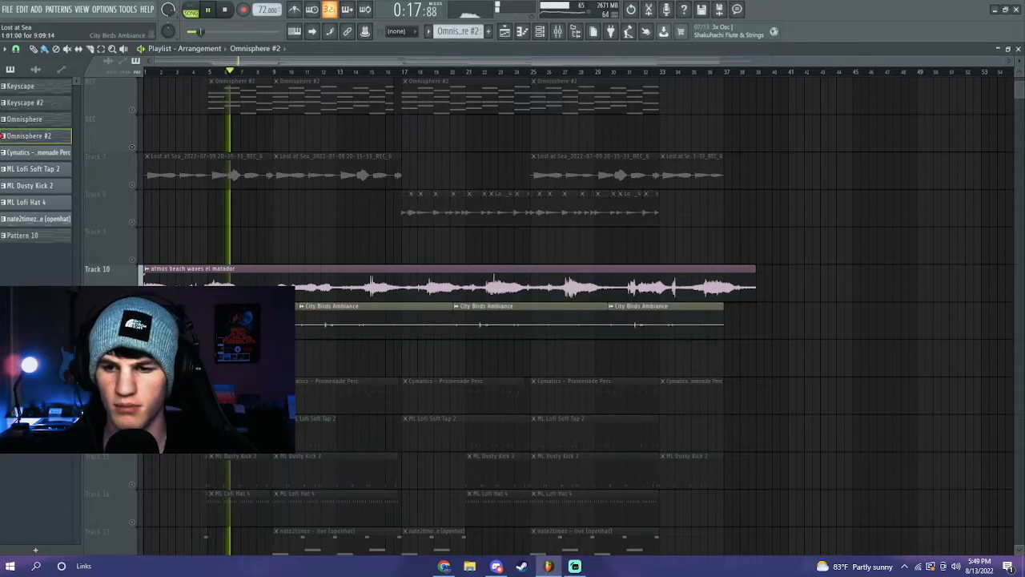
left_click(558, 32)
left_click(302, 210)
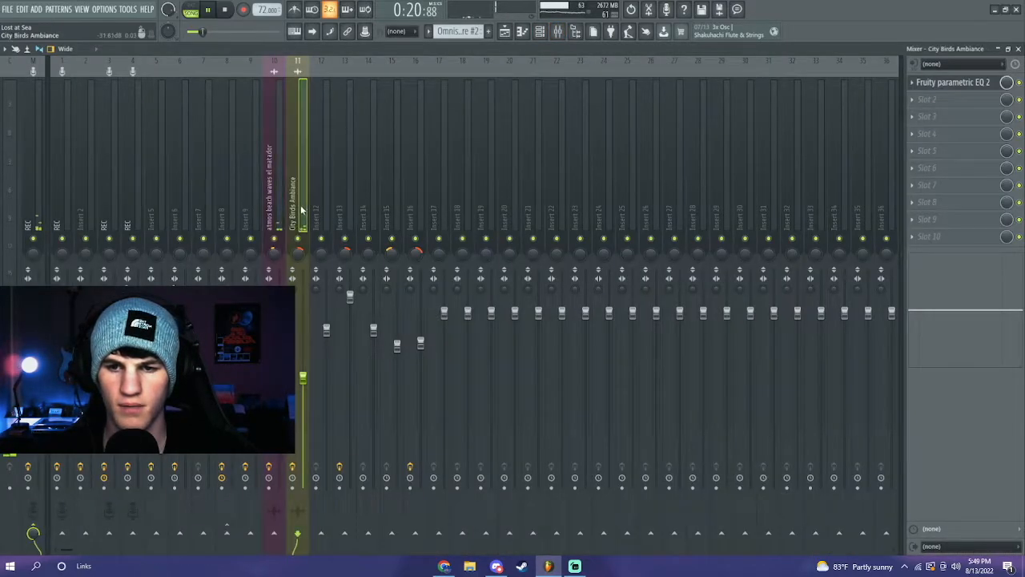
left_click(969, 83)
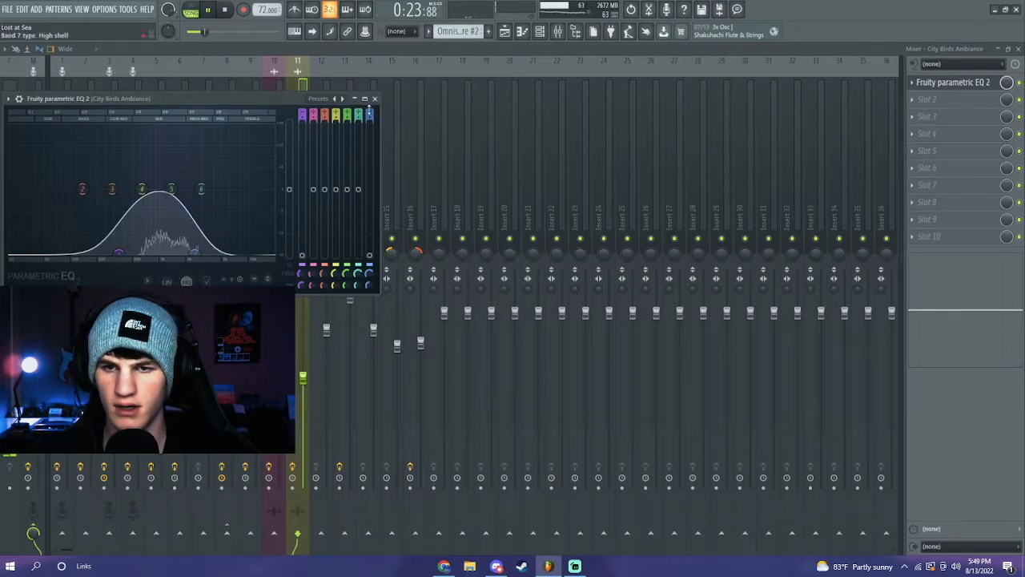
left_click(356, 100)
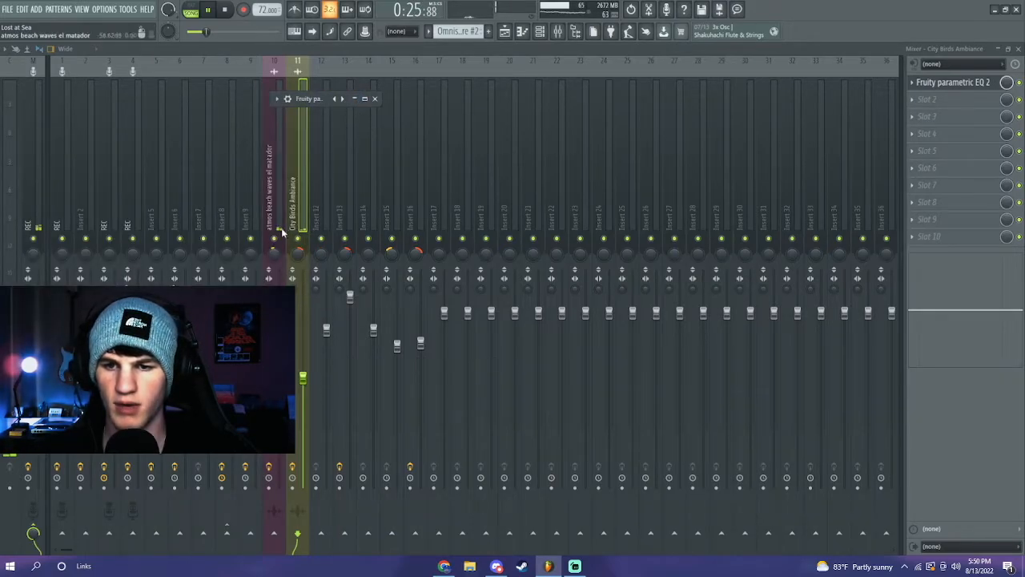
key("F5")
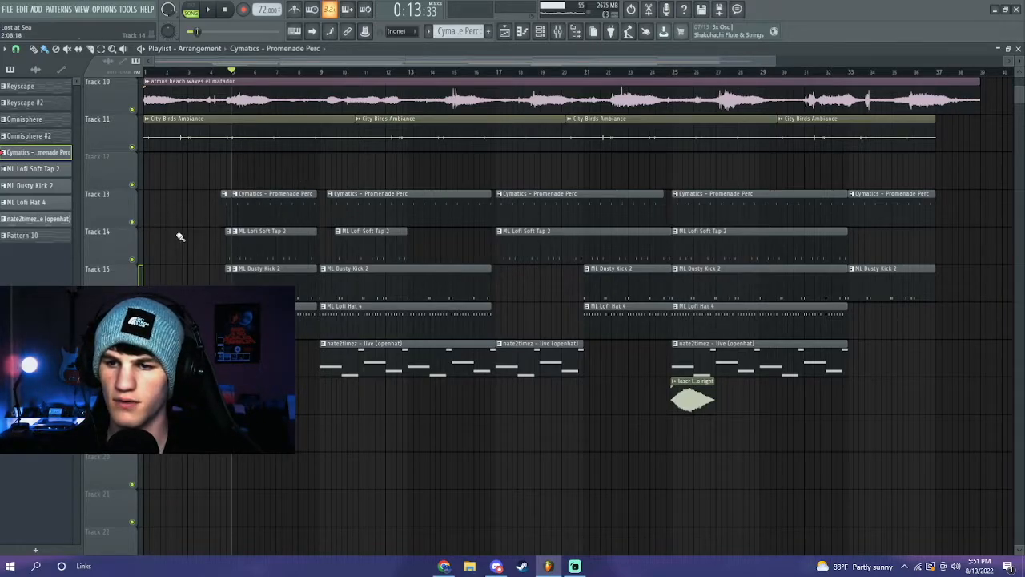
- Solo Track 13 and preview the Cymatics - Promenade Perc pattern in the Piano roll
right_click(133, 223)
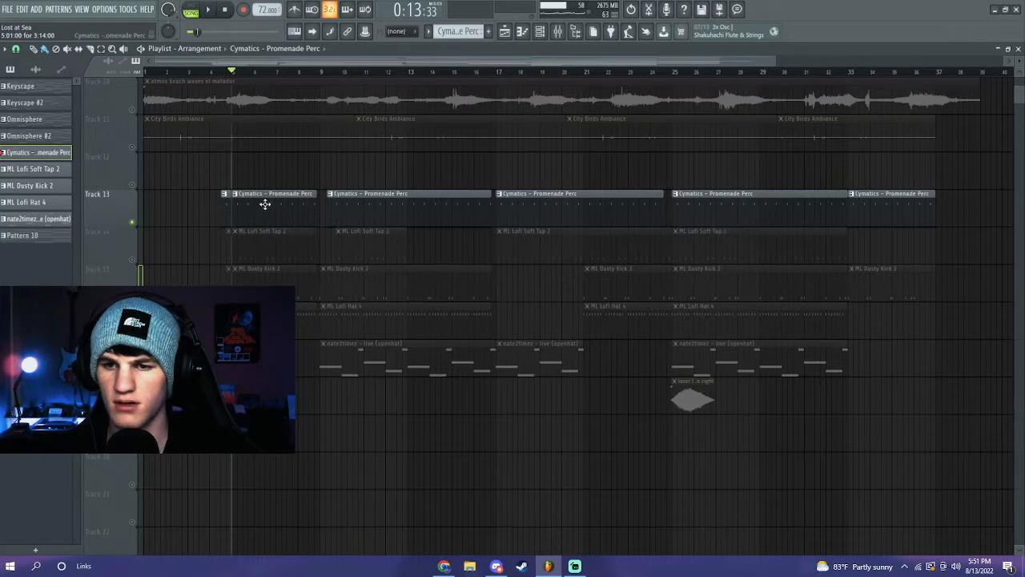
double_click(264, 203)
key("space")
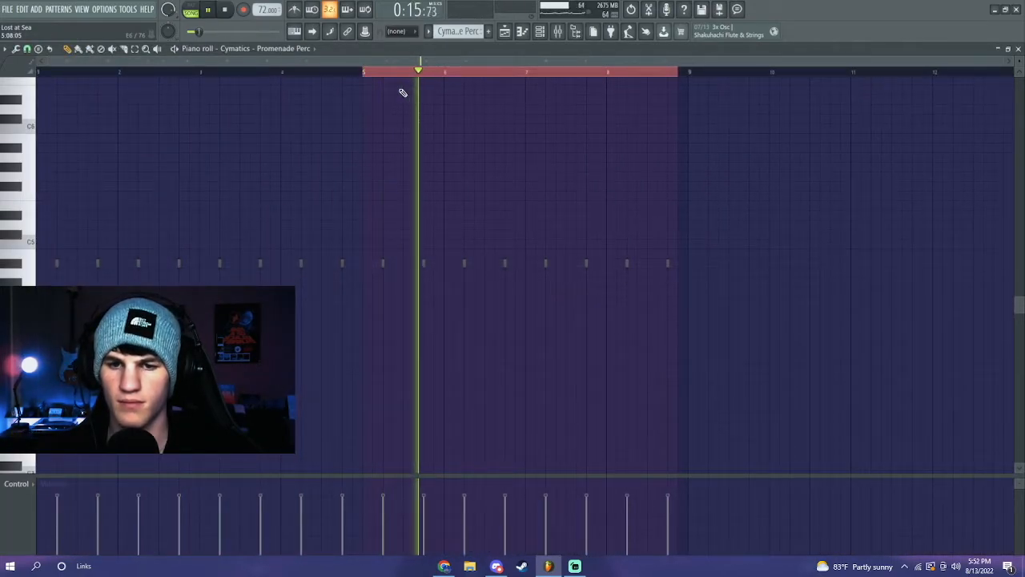
left_click(517, 32)
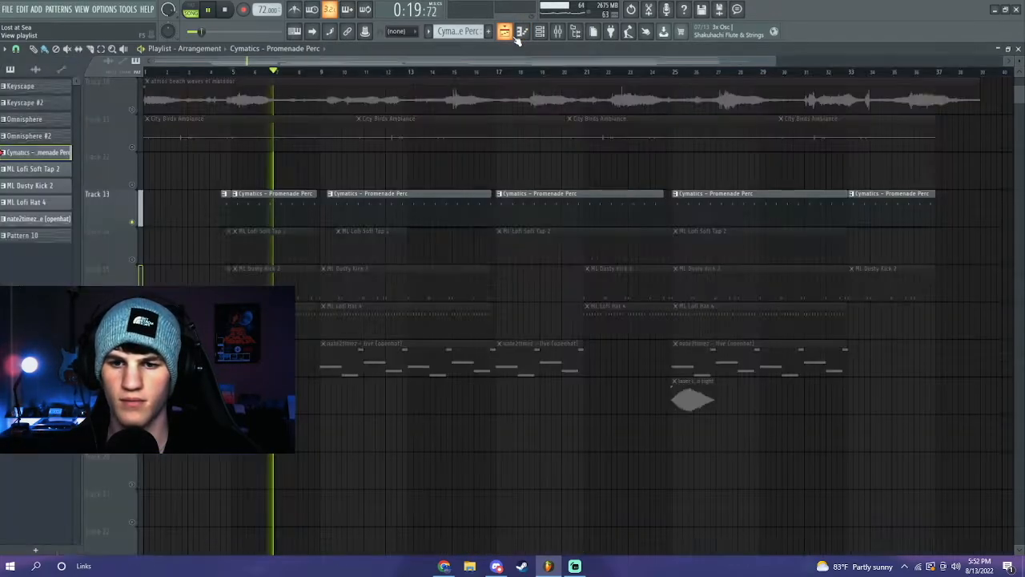
- Unmute Track 14 and preview the ML Lofi Soft Tap 2 pattern, then move to bar 9
left_click(133, 260)
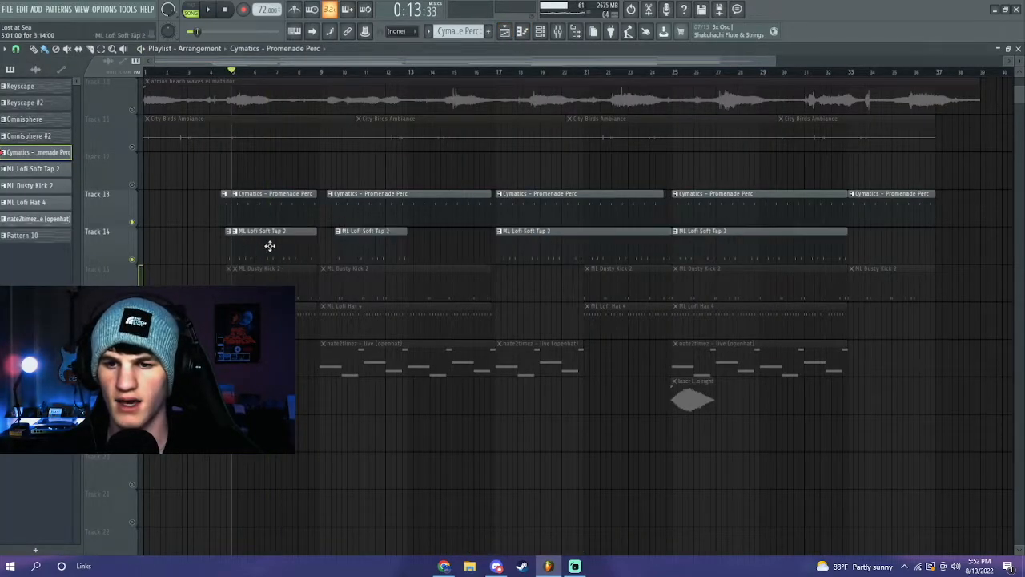
scroll(244, 75, "up", 2)
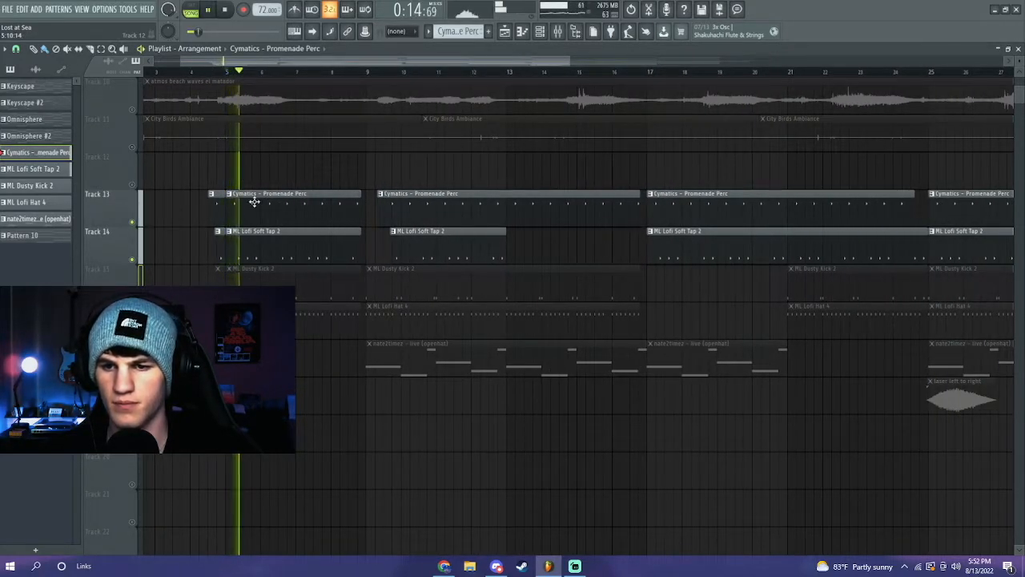
double_click(260, 253)
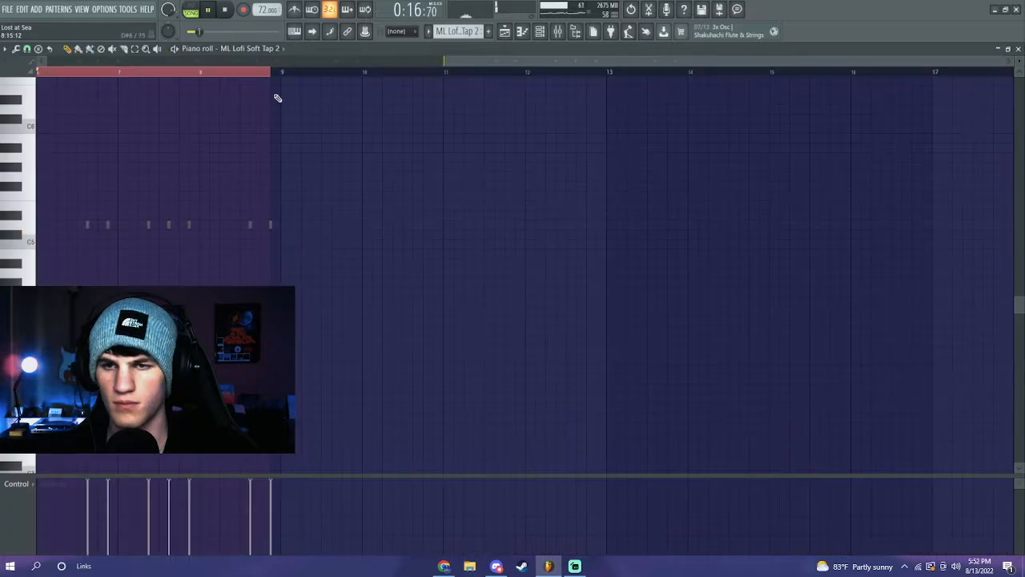
left_click(511, 31)
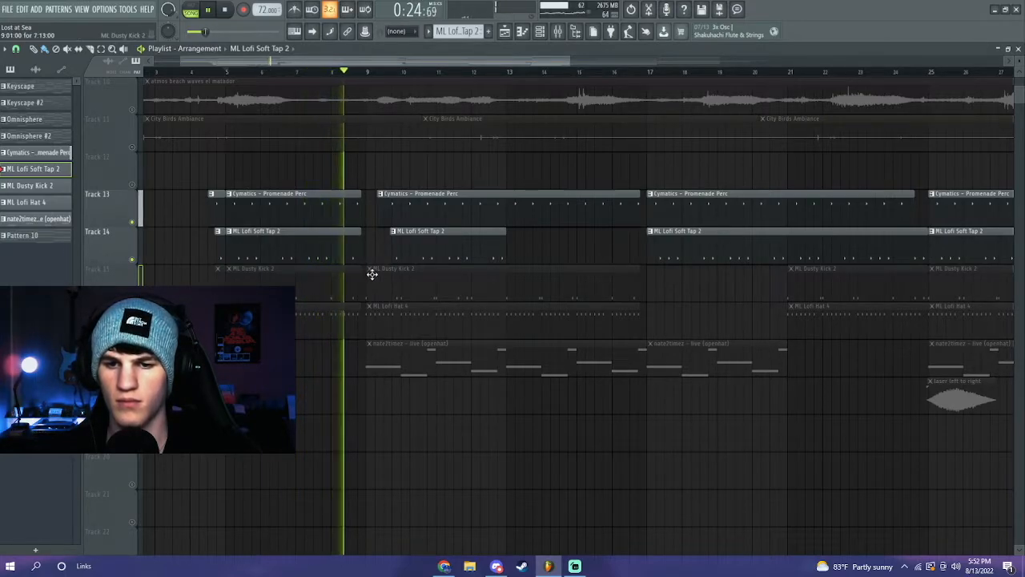
key("space")
left_click(368, 73)
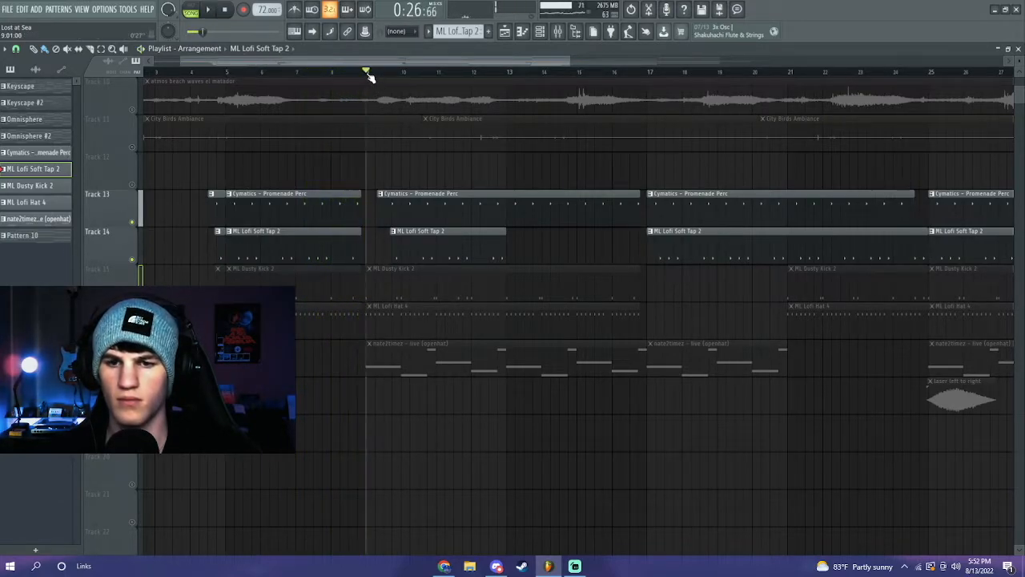
- Unmute Track 15 and preview the ML Dusty Kick 2 pattern in the Piano roll
left_click(133, 298)
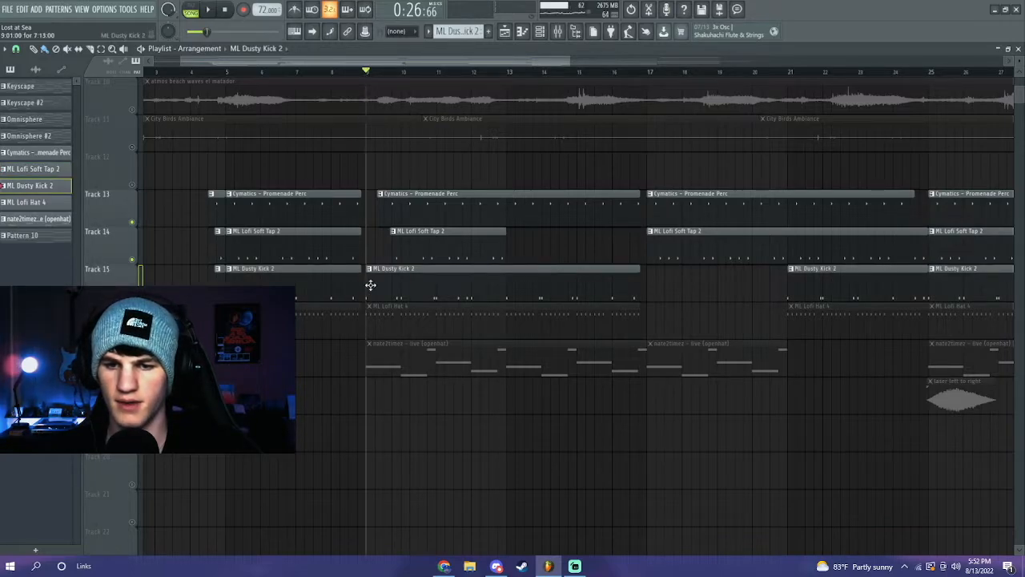
double_click(371, 285)
key("space")
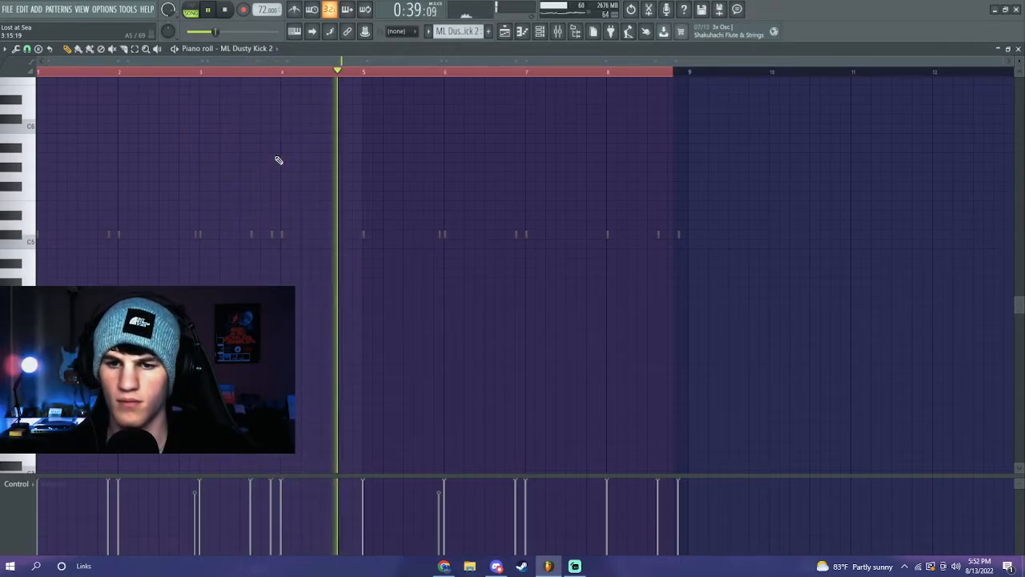
key("space")
left_click(506, 32)
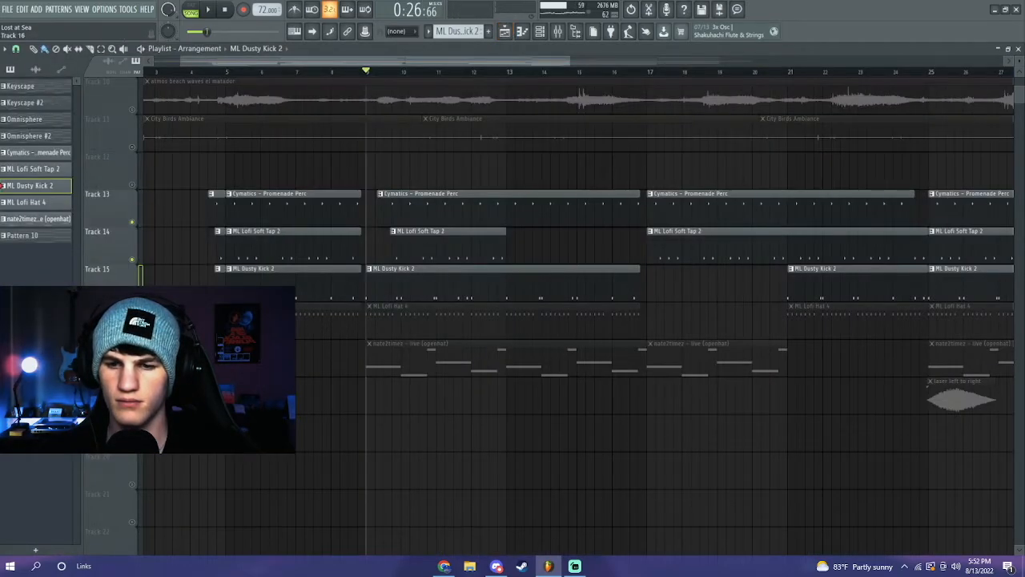
- Solo Track 16 and preview the ML Lofi Hat 4 and nate2timez open-hat patterns
right_click(133, 277)
right_click(132, 335)
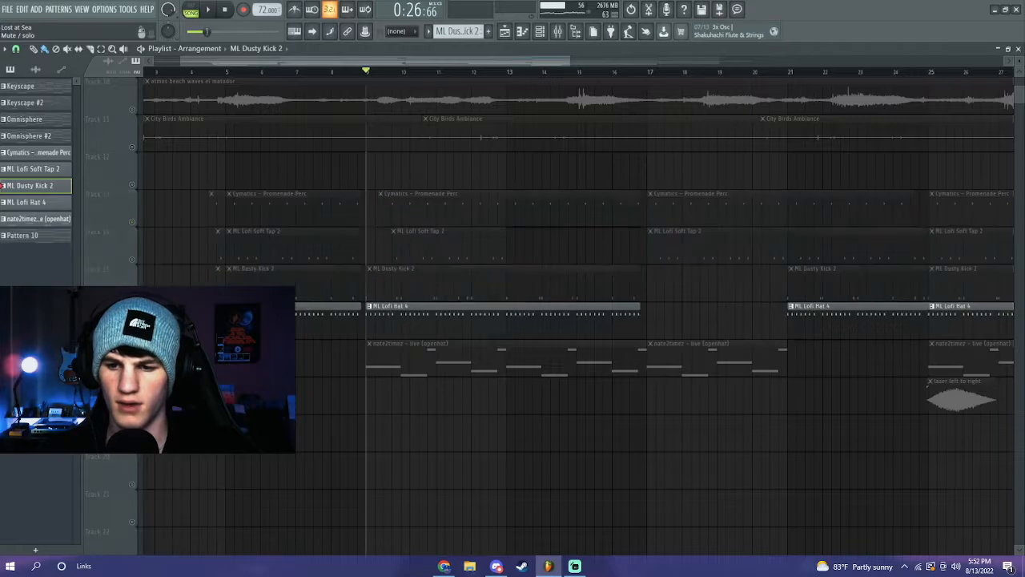
double_click(384, 314)
key("space")
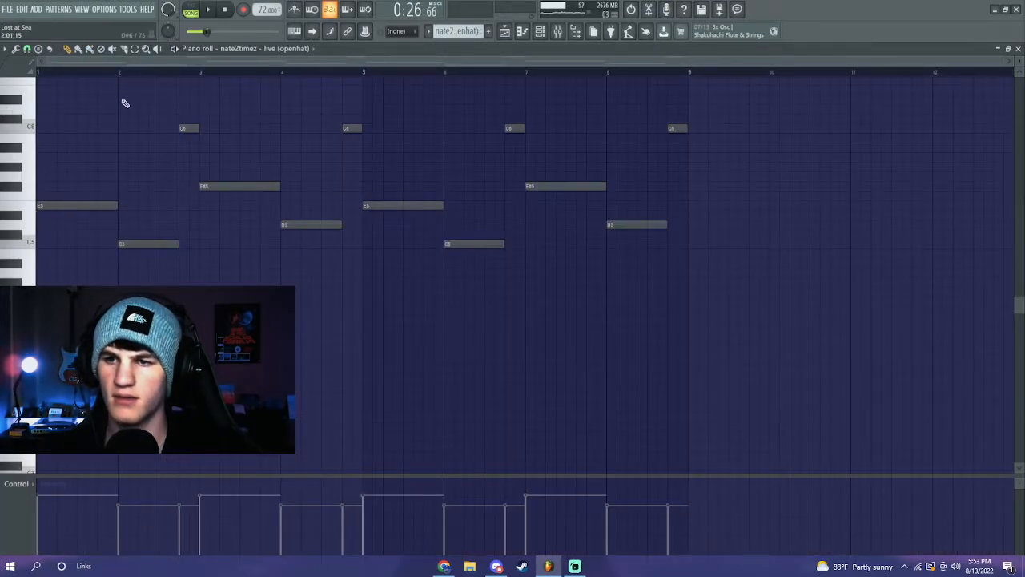
key("space")
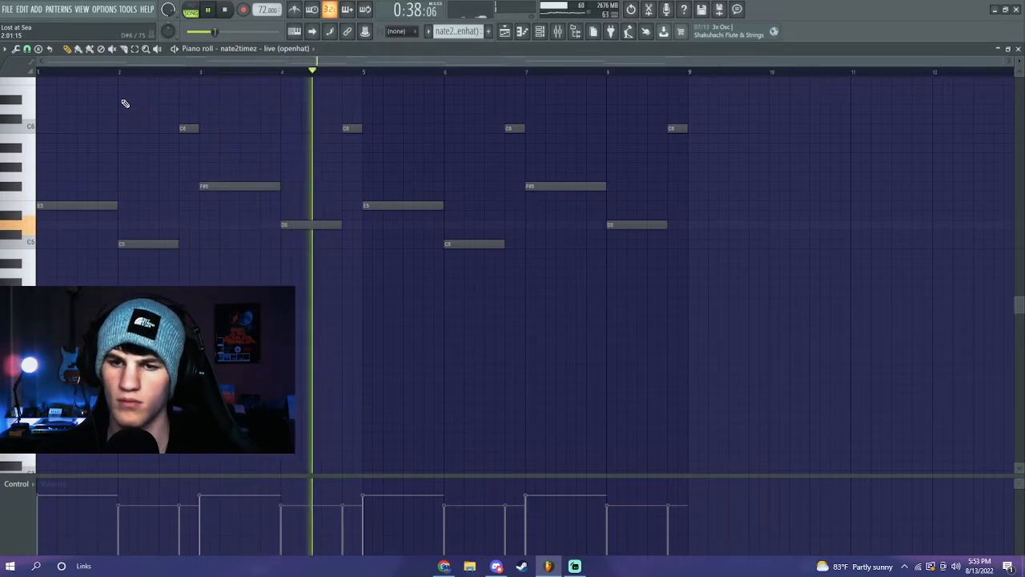
key("space")
key("F5")
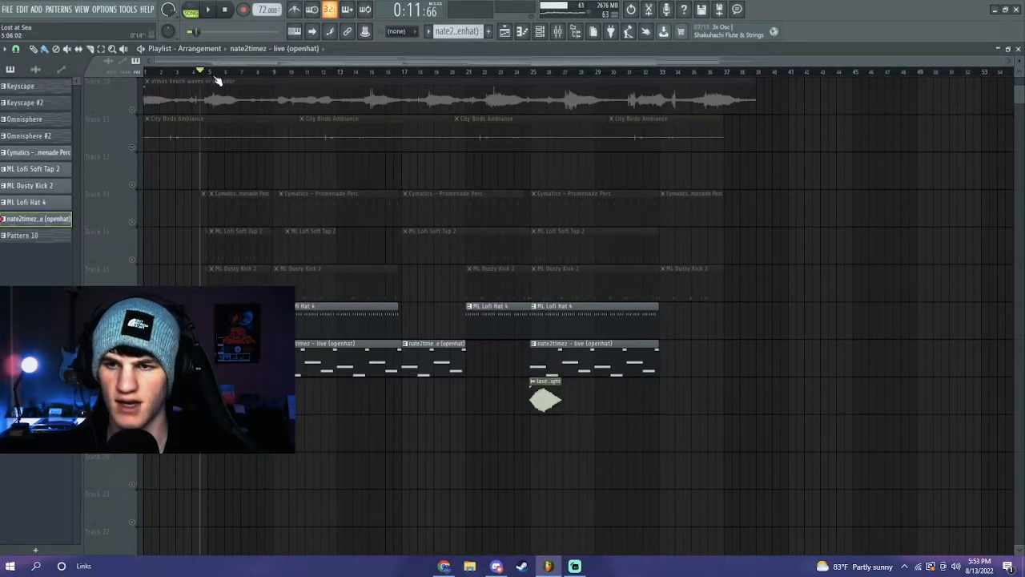
- Play the arrangement briefly, then stop it
scroll(207, 77, "up", 5)
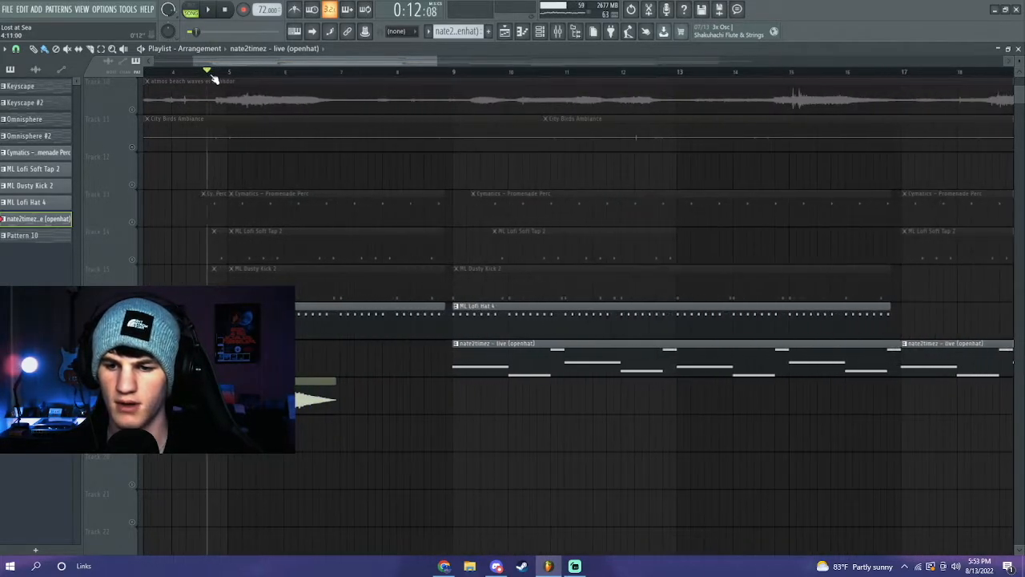
key("space")
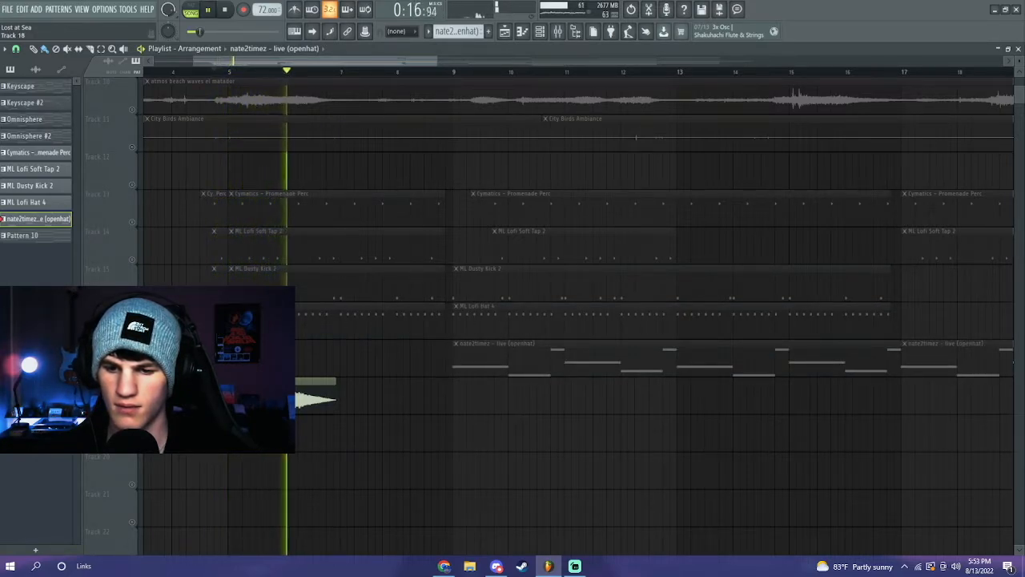
scroll(378, 74, "down", 5)
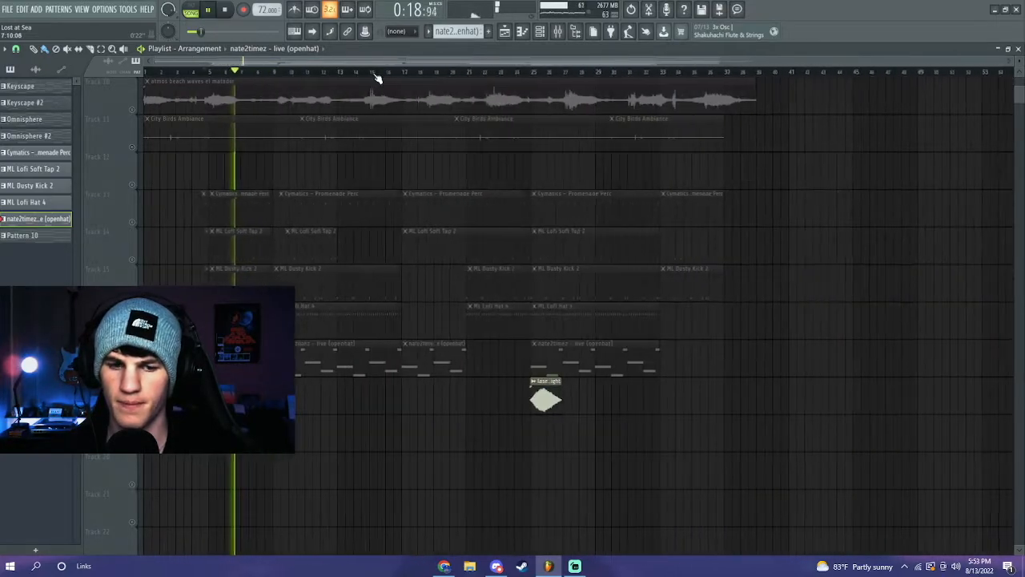
scroll(465, 90, "up", 3)
scroll(206, 75, "up", 3)
key("space")
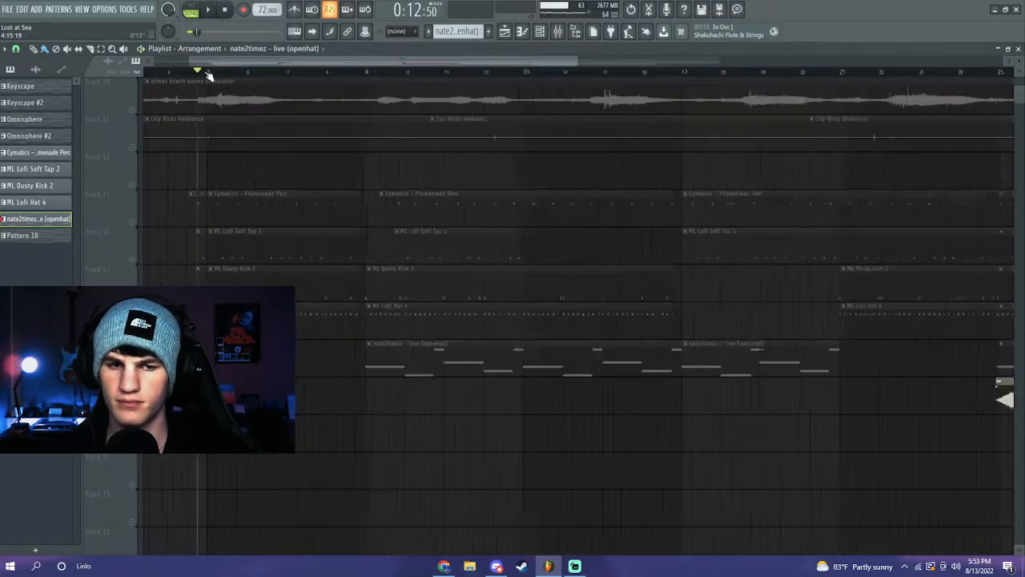
scroll(104, 214, "down", 3)
- Unmute drum Tracks 14–17 and play the full drum section from near bar 4
left_click(133, 223)
left_click(133, 260)
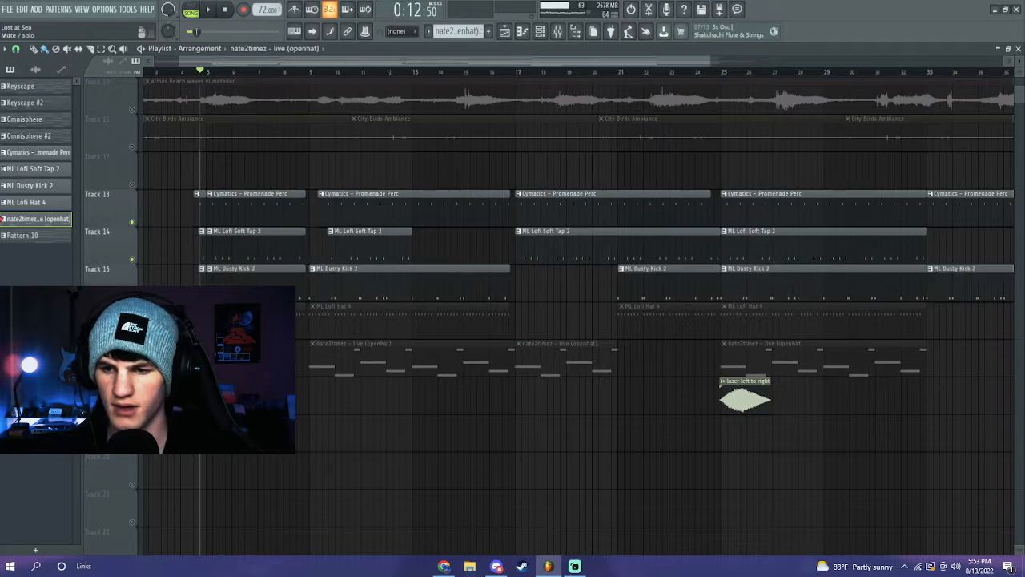
left_click(133, 297)
left_click(133, 335)
left_click_drag(208, 73, 181, 72)
key("space")
left_click(189, 72)
scroll(192, 73, "up", 2)
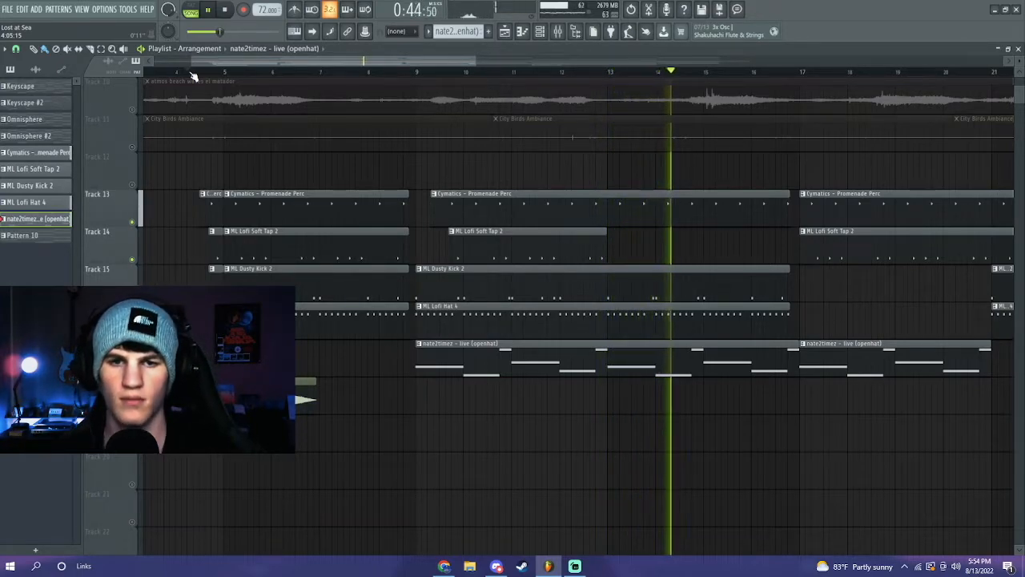
key("space")
- Unmute all remaining tracks from a mute dot's right-click menu and review the arrangement
scroll(428, 75, "down", 3)
scroll(427, 78, "down", 2)
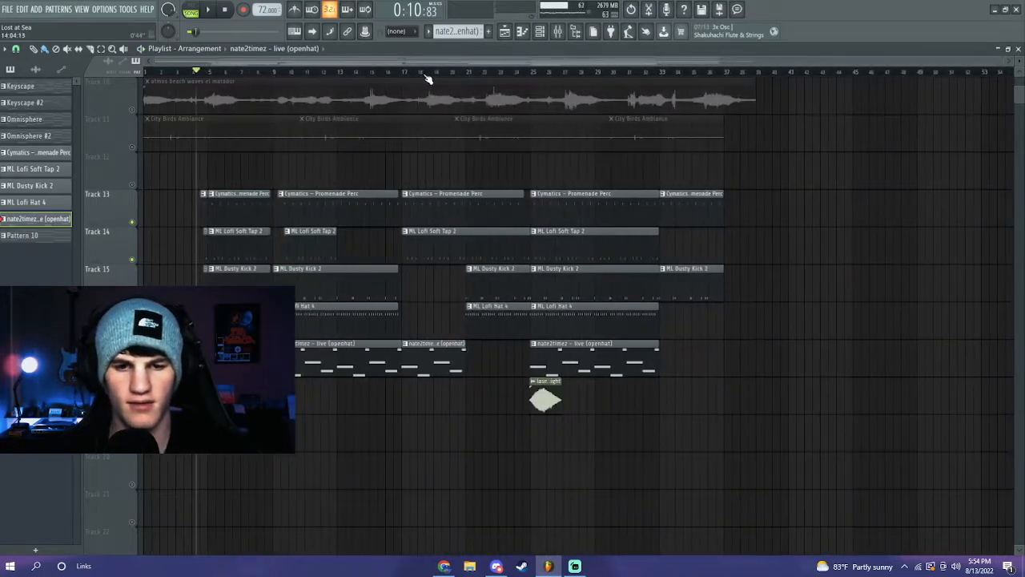
scroll(422, 75, "up", 3)
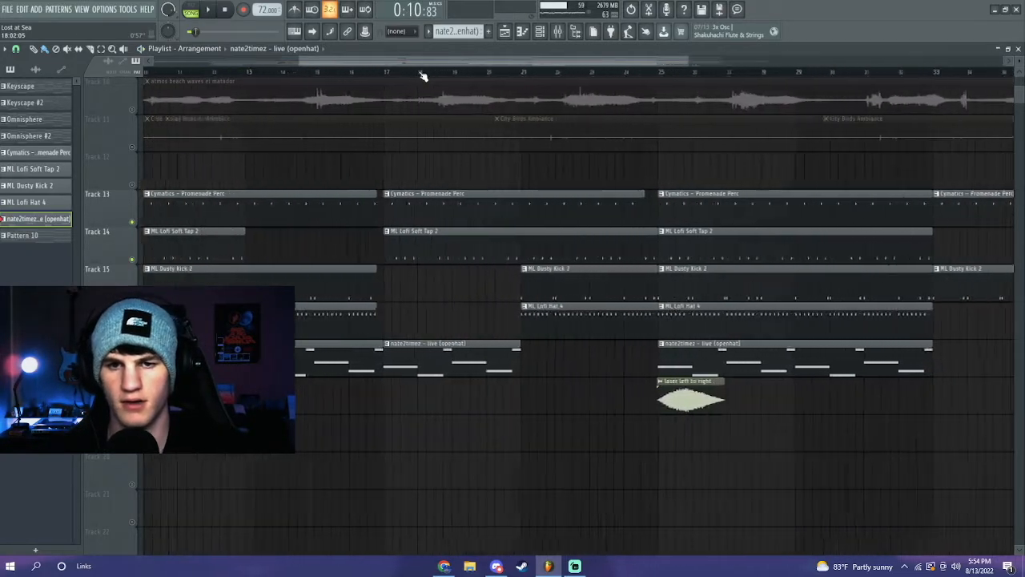
scroll(422, 75, "down", 3)
scroll(467, 200, "up", 5)
right_click(131, 261)
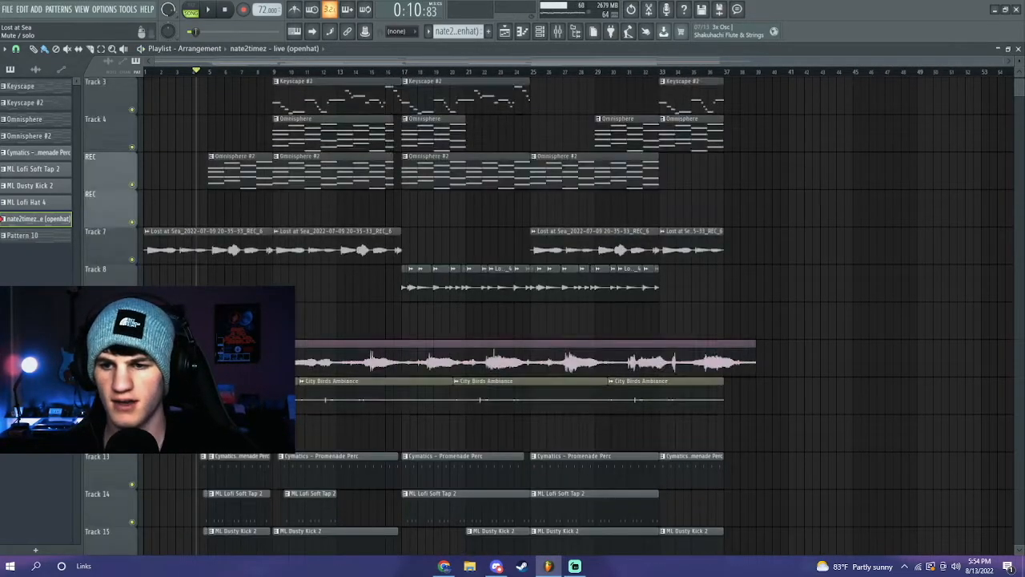
scroll(503, 98, "right", 2)
scroll(503, 108, "down", 1)
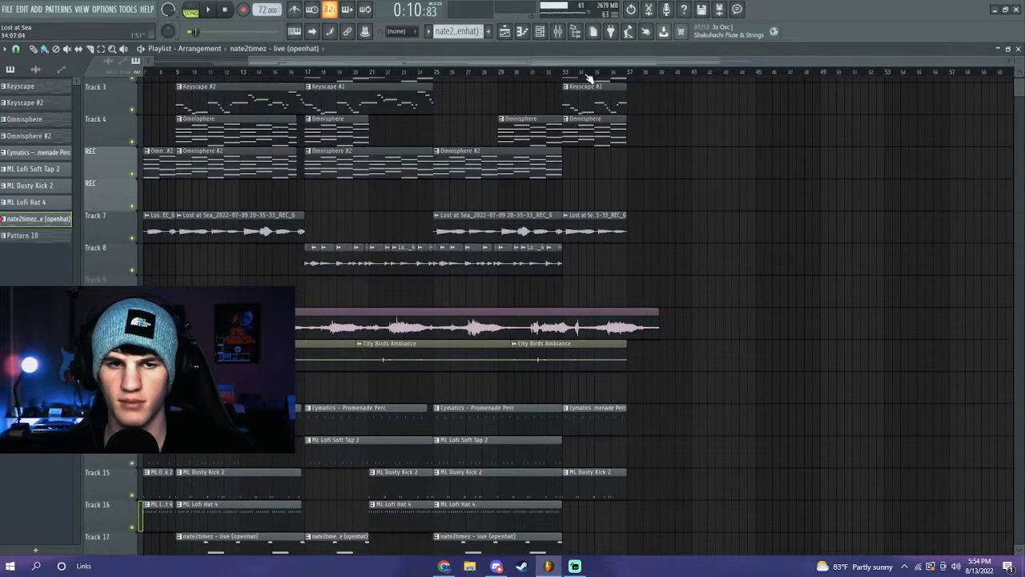
scroll(737, 142, "left", 2)
scroll(713, 133, "down", 2)
scroll(778, 133, "up", 1)
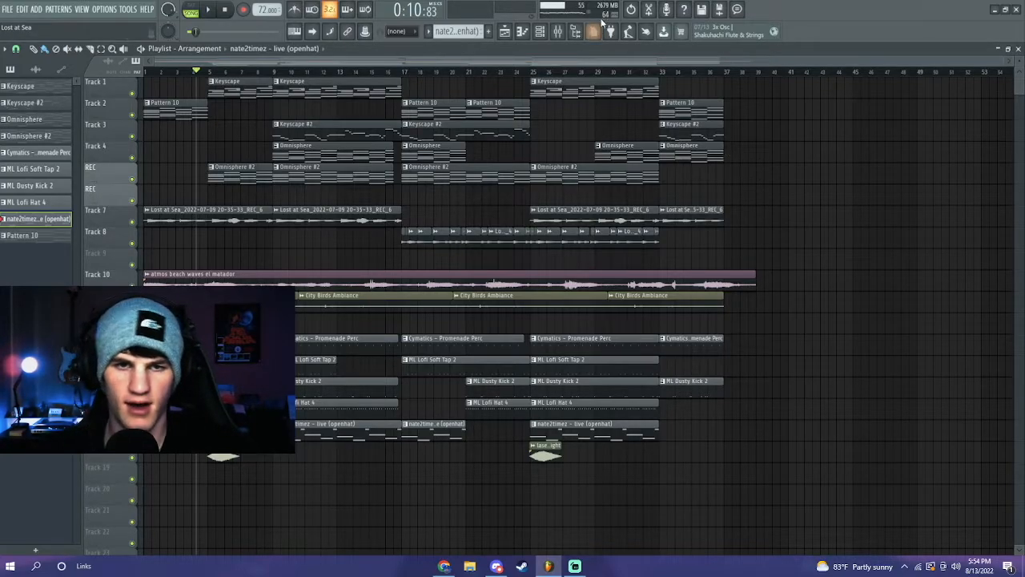
left_click(738, 10)
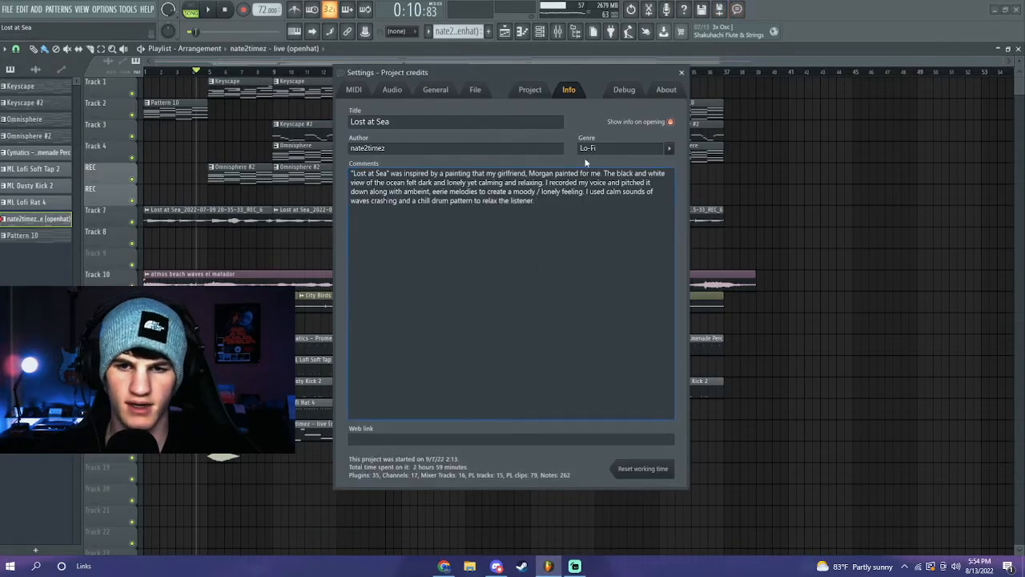
left_click_drag(536, 201, 351, 173)
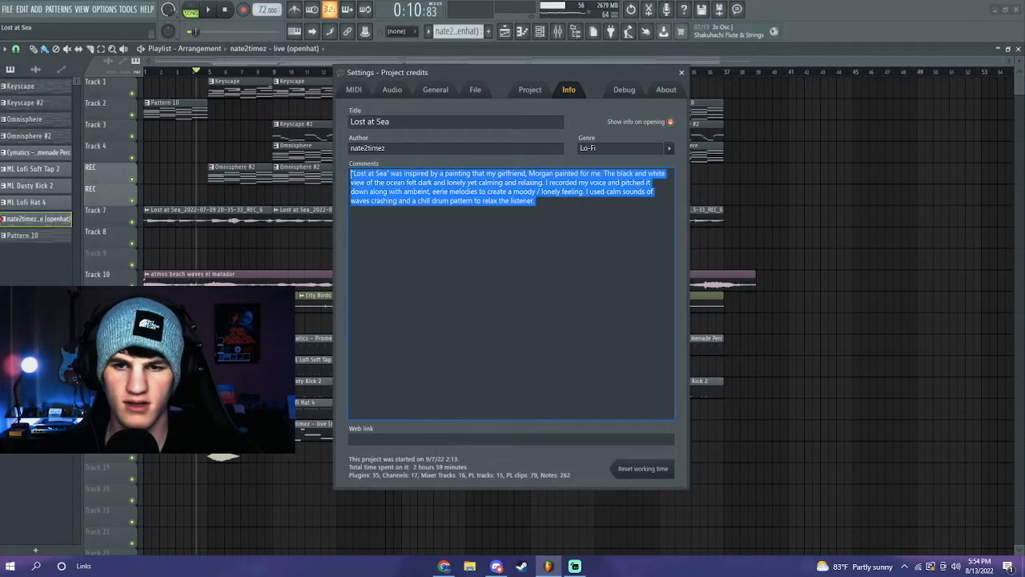
left_click(481, 235)
left_click_drag(565, 215, 351, 173)
left_click(419, 254)
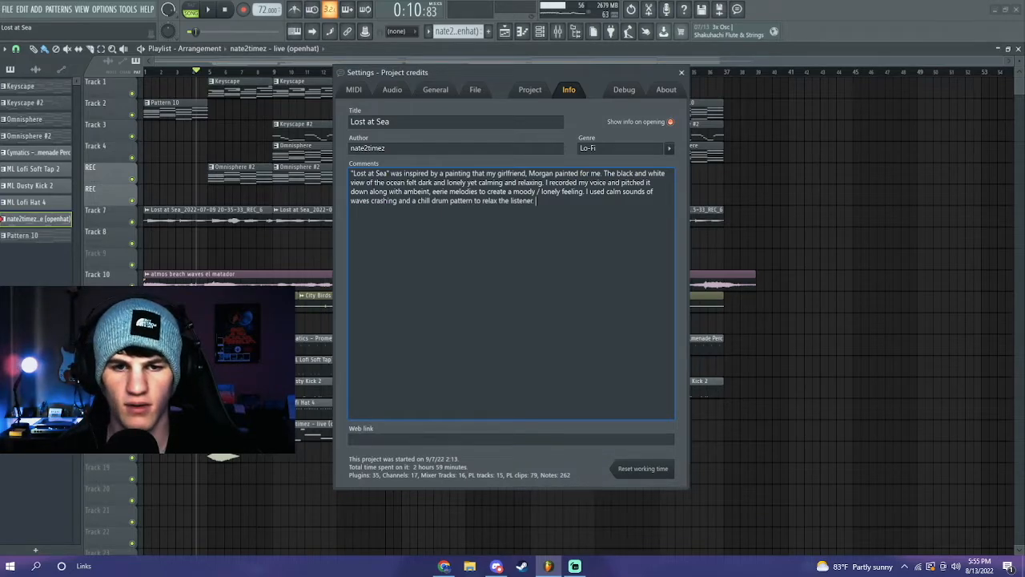
key("ctrl+a")
left_click(551, 226)
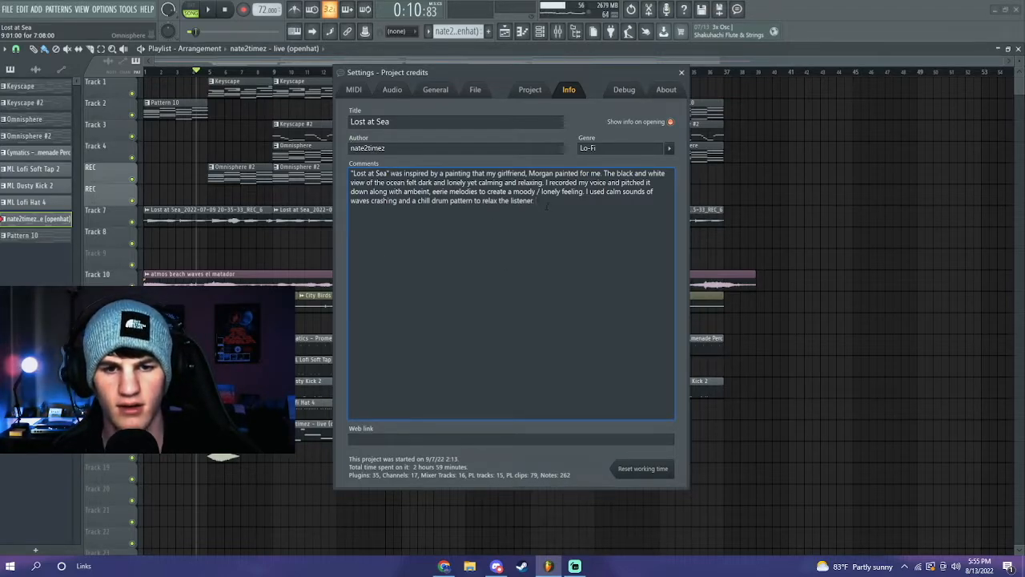
left_click(681, 73)
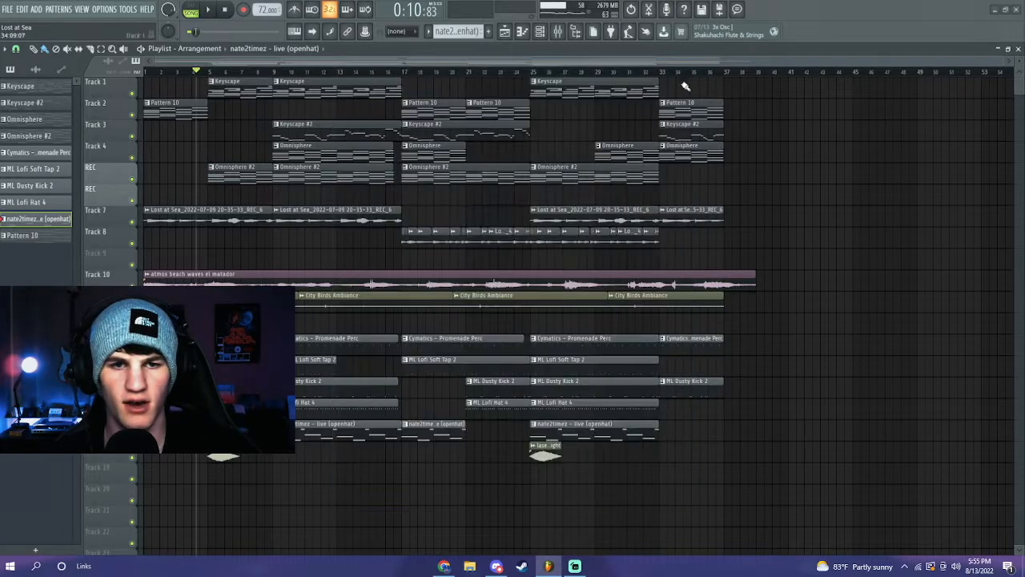